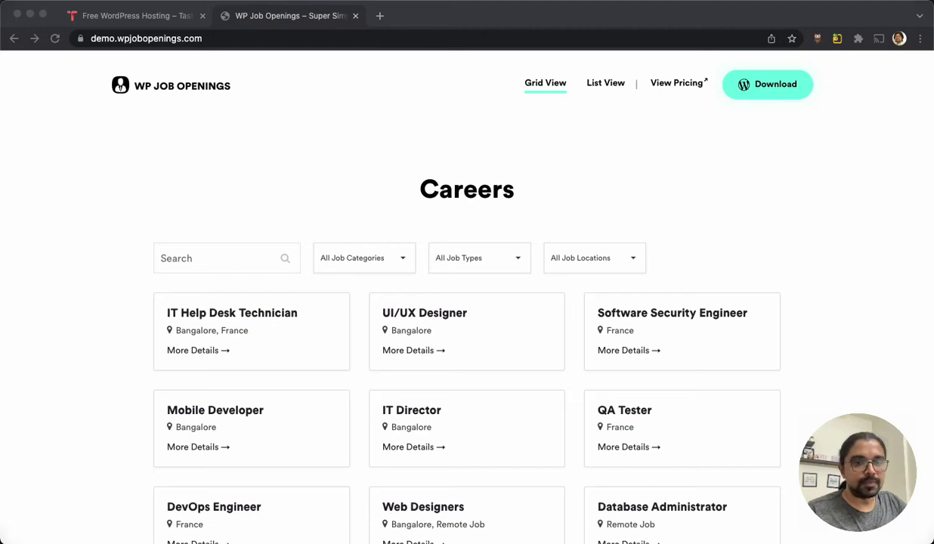
Open the TasteWP site's WordPress dashboard and install and activate the WP Job Openings plugin, searching for "wp job openings".
{"action": "left_click", "coordinate": [136, 17]}
{"action": "left_click", "coordinate": [558, 431]}
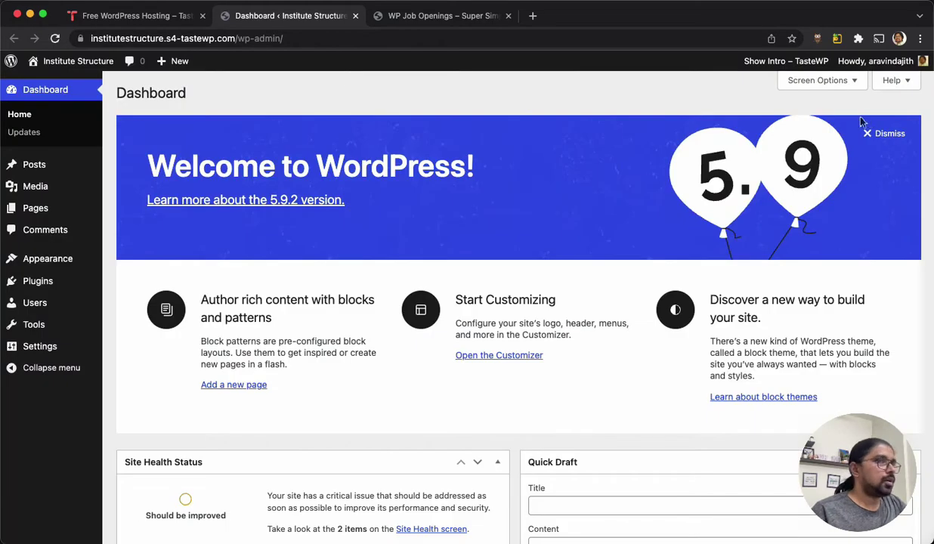
{"action": "mouse_move", "coordinate": [83, 283]}
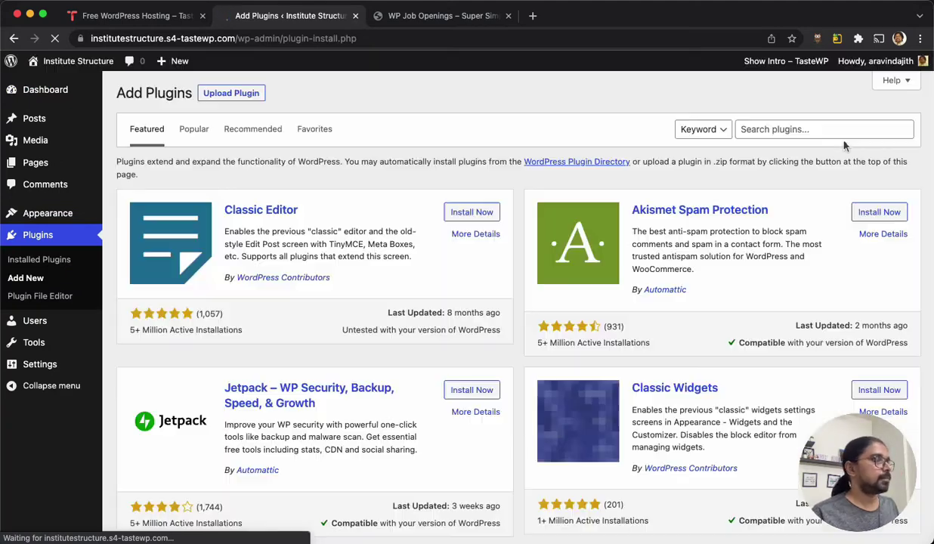
{"action": "left_click", "coordinate": [752, 130]}
{"action": "type", "text": "wp job openings"}
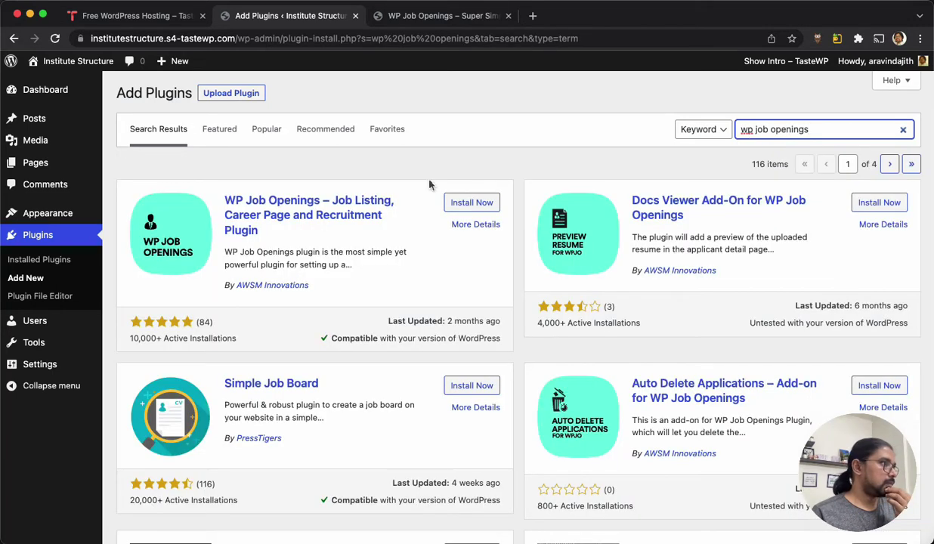
{"action": "left_click", "coordinate": [450, 198]}
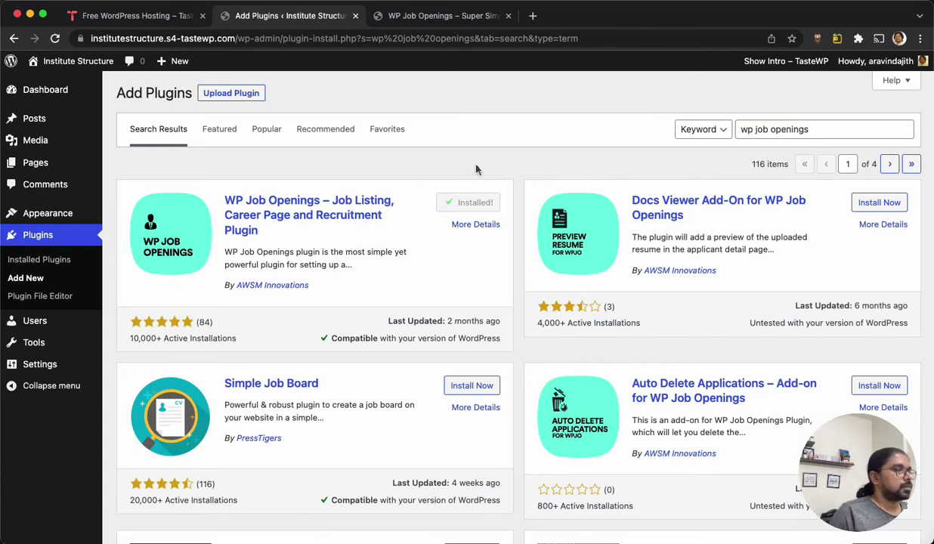
{"action": "left_click", "coordinate": [462, 201]}
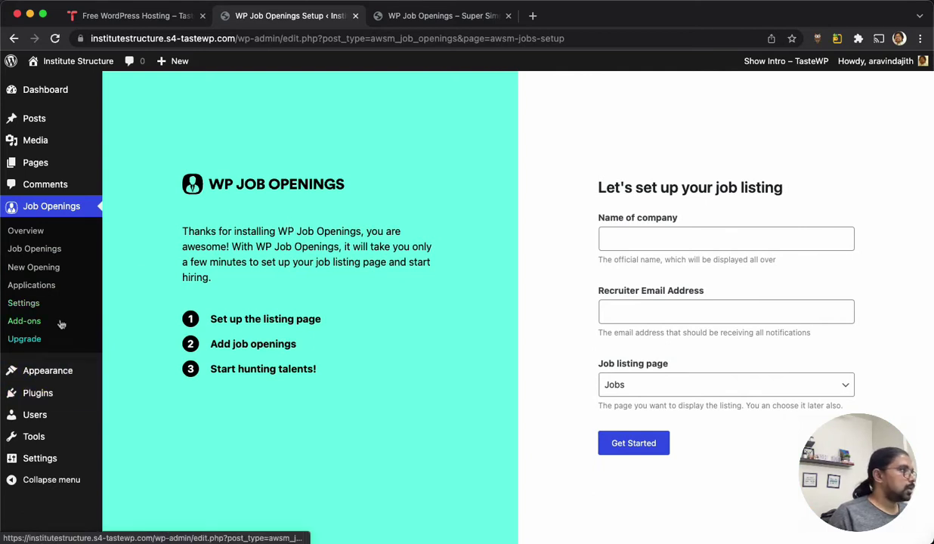
Install the WordPress importer from the site's import tools and run it.
{"action": "mouse_move", "coordinate": [55, 432]}
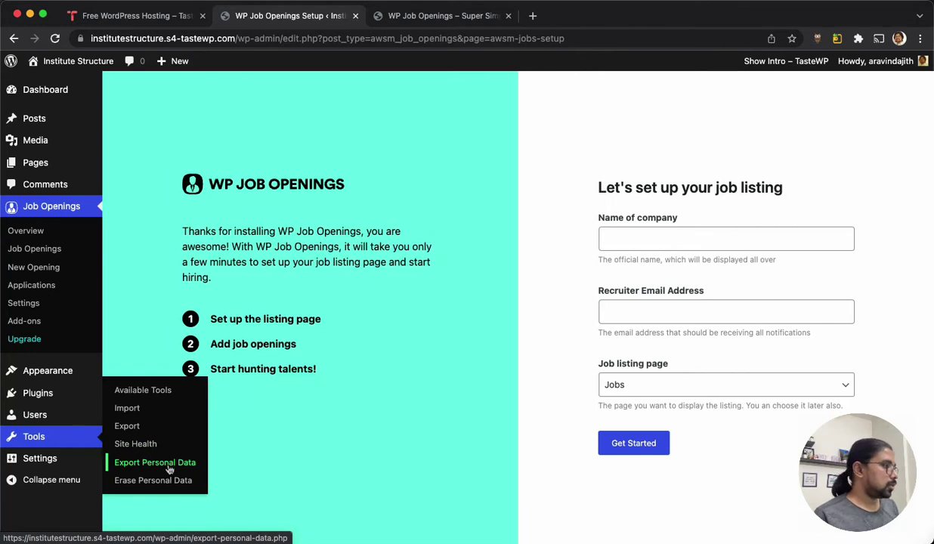
{"action": "left_click", "coordinate": [152, 412]}
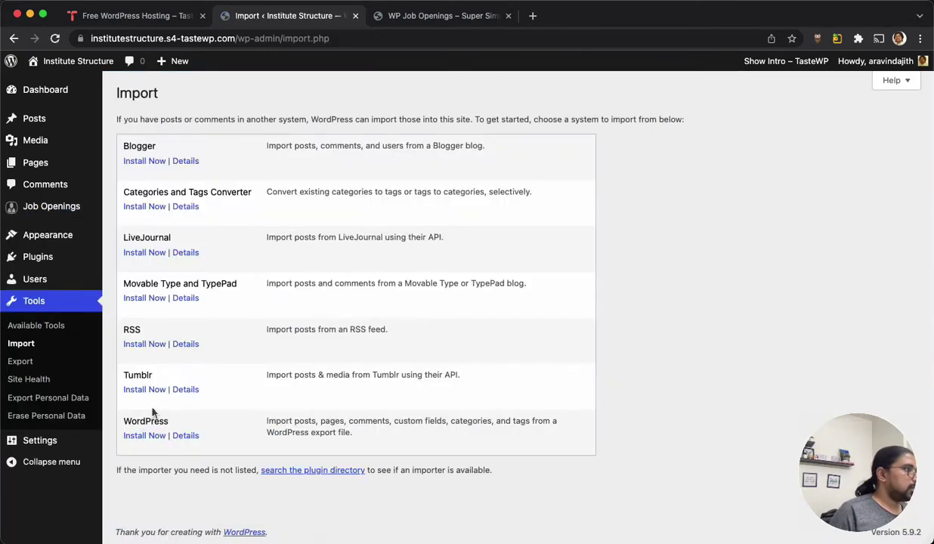
{"action": "left_click", "coordinate": [146, 435]}
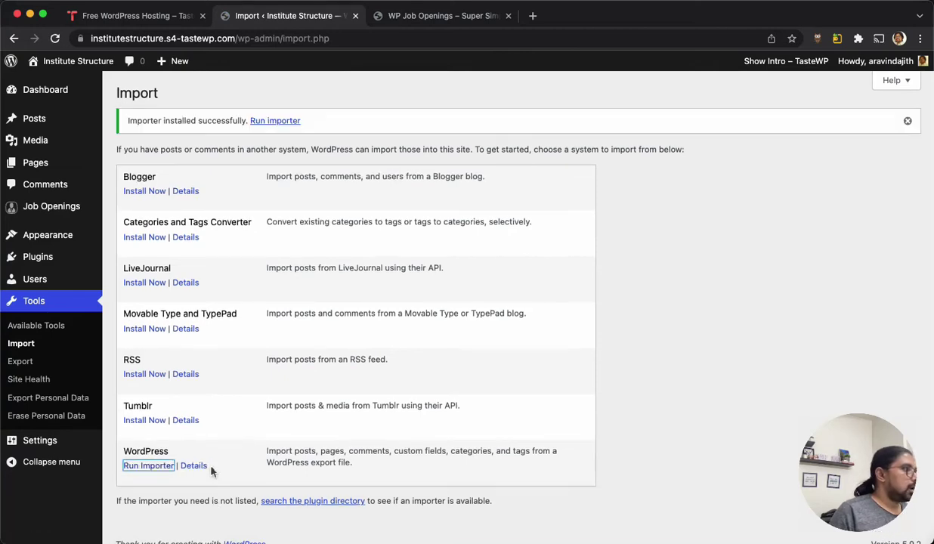
{"action": "left_click", "coordinate": [151, 467]}
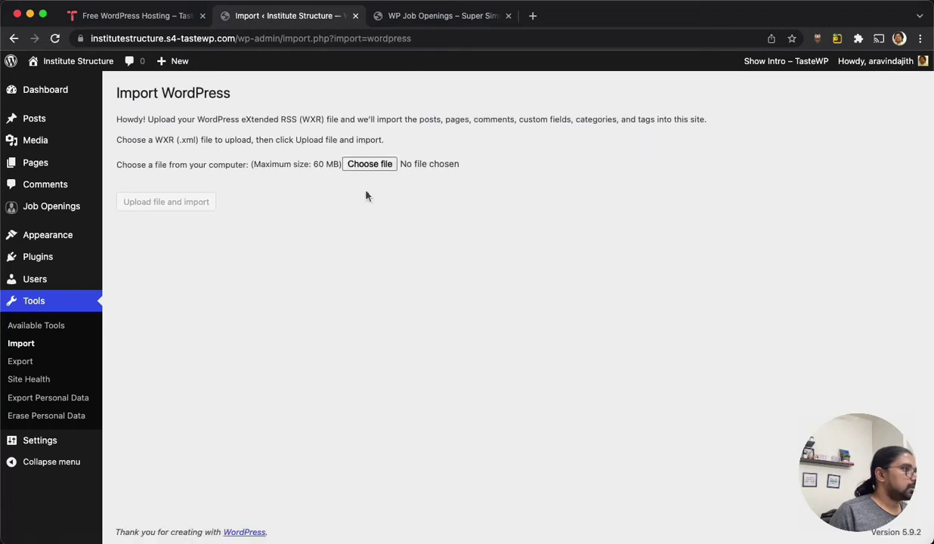
Import the wpjobopenings WordPress XML export dated 2022-03-22, assigning its posts to an existing site user.
{"action": "left_click", "coordinate": [377, 164]}
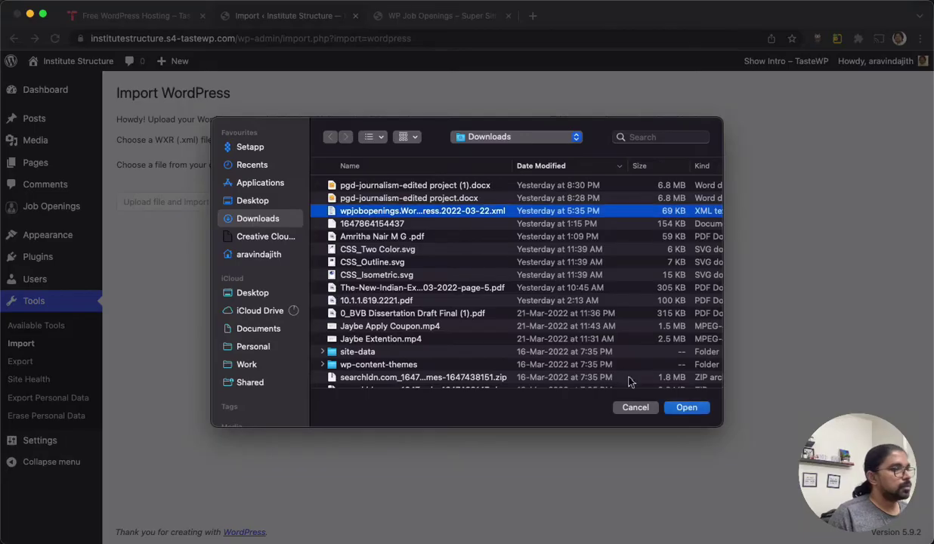
{"action": "left_click", "coordinate": [683, 407]}
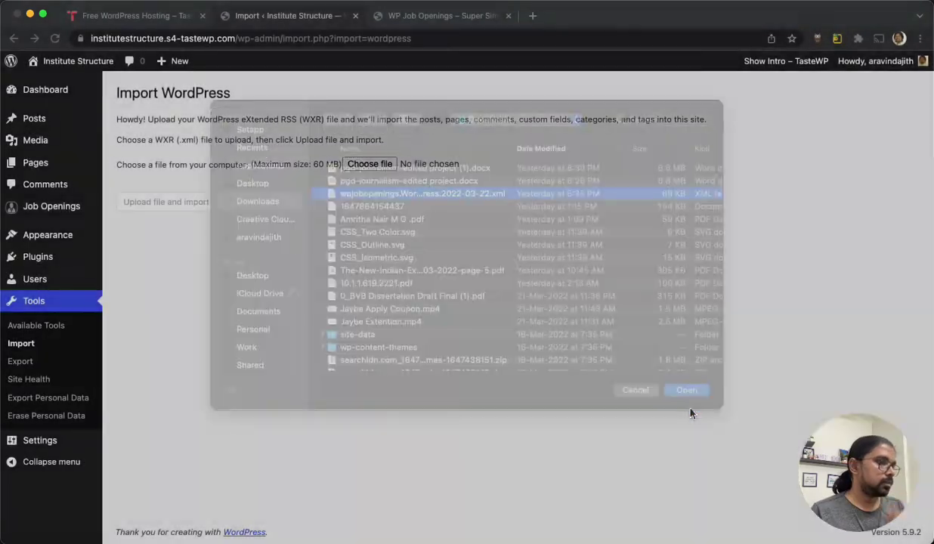
{"action": "left_click", "coordinate": [191, 210]}
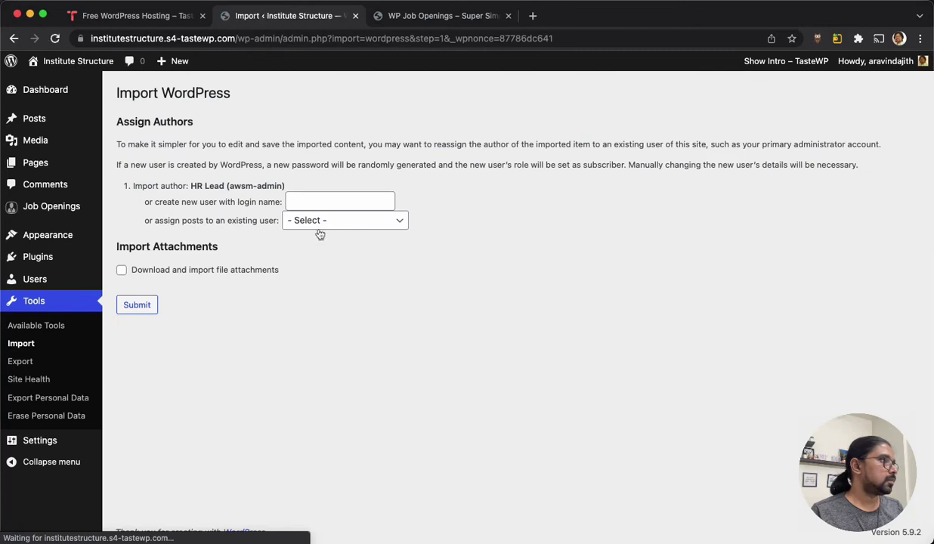
{"action": "left_click", "coordinate": [321, 225]}
{"action": "left_click", "coordinate": [320, 235]}
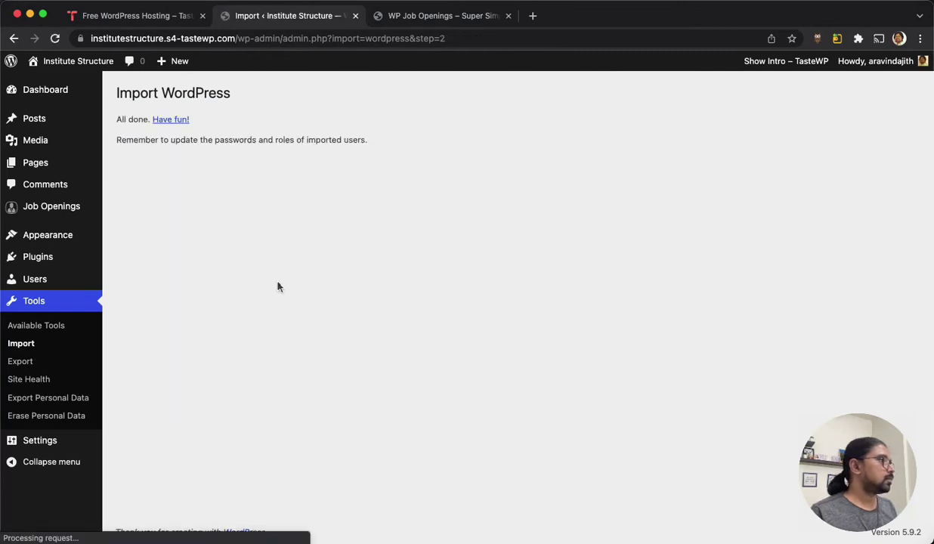
Review the imported jobs in the plugin's Job Openings list.
{"action": "left_click", "coordinate": [68, 206]}
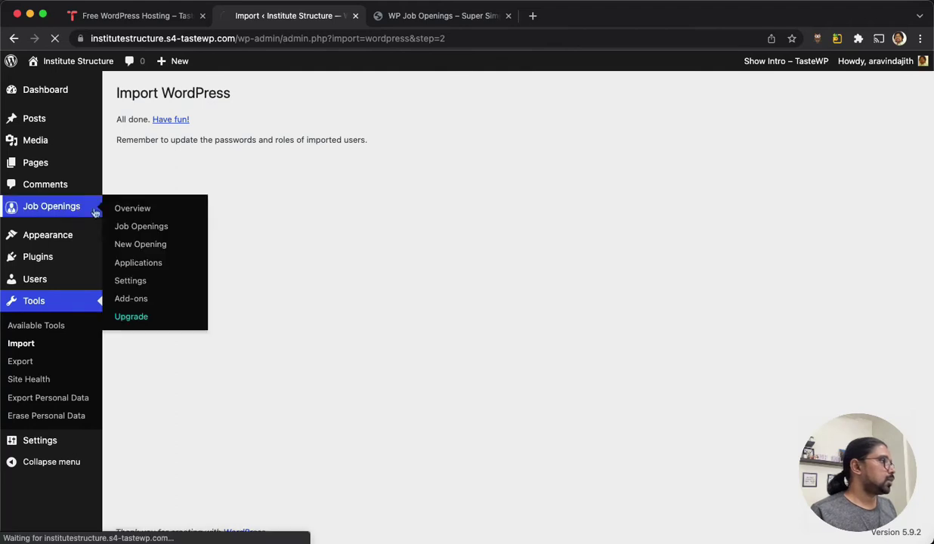
{"action": "left_click", "coordinate": [55, 248]}
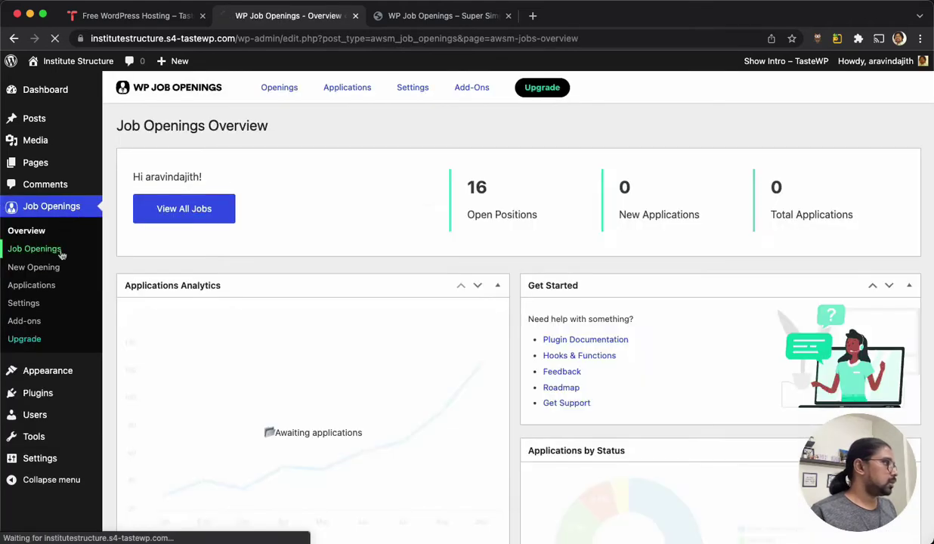
{"action": "scroll", "coordinate": [436, 286], "scroll_direction": "down", "scroll_amount": 7}
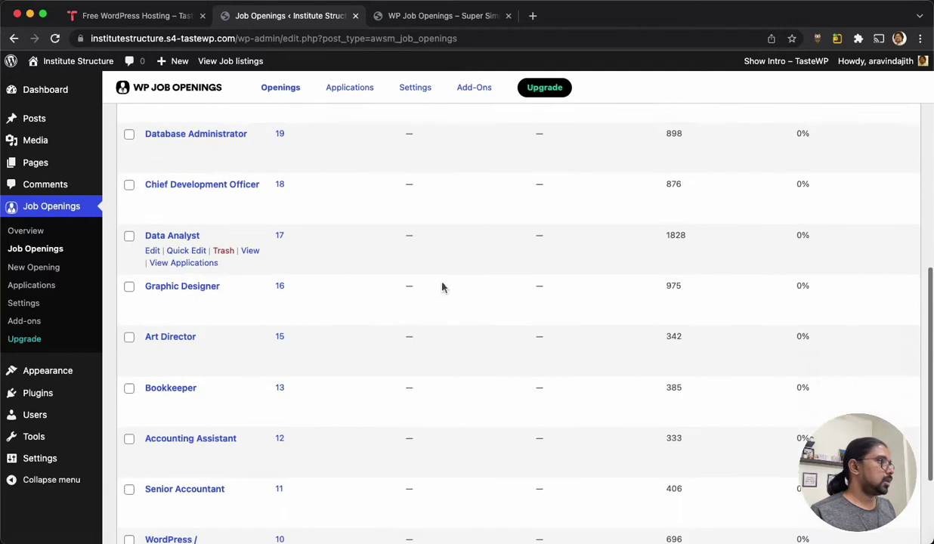
{"action": "scroll", "coordinate": [439, 281], "scroll_direction": "up", "scroll_amount": 7}
{"action": "scroll", "coordinate": [367, 389], "scroll_direction": "down", "scroll_amount": 10}
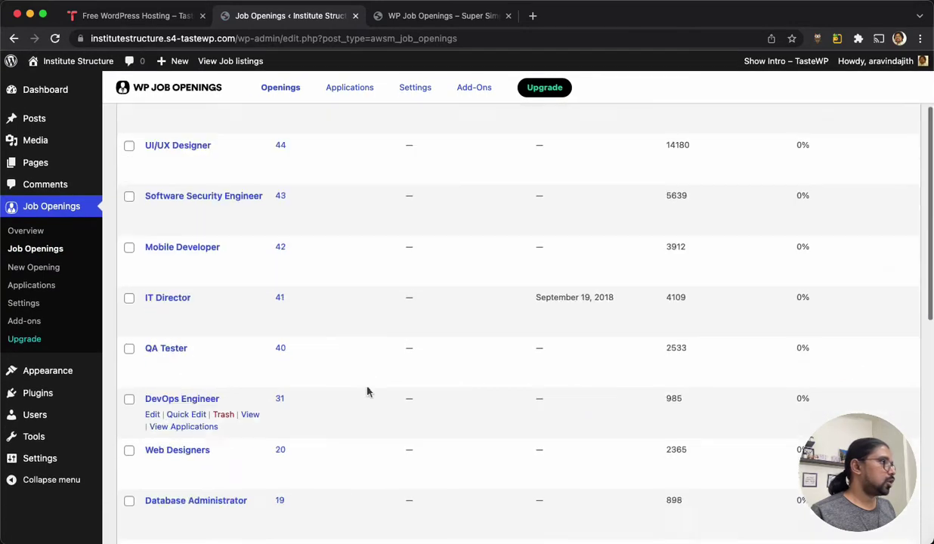
{"action": "scroll", "coordinate": [367, 390], "scroll_direction": "up", "scroll_amount": 10}
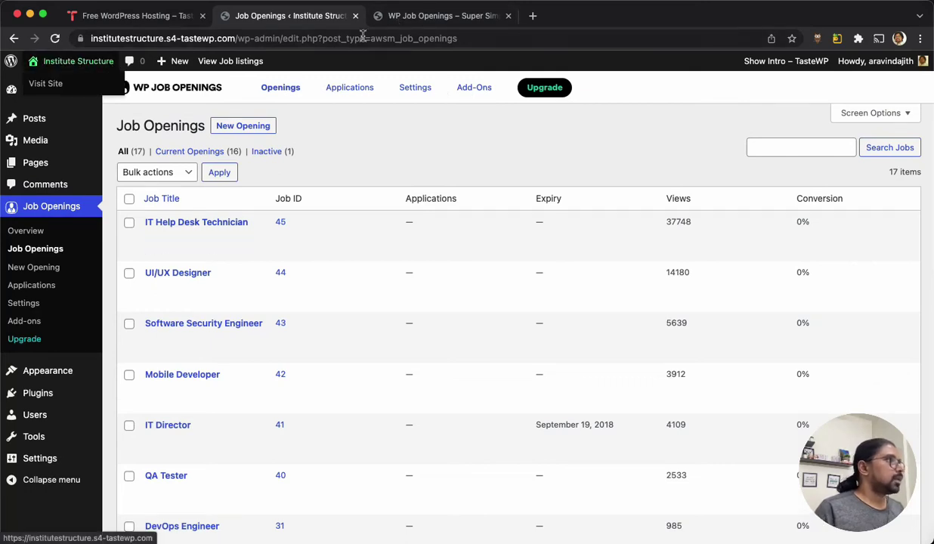
Open the live site's Jobs page in a new tab and compare its listing layout with the WP Job Openings demo page.
{"action": "left_click", "coordinate": [81, 85], "text": "super"}
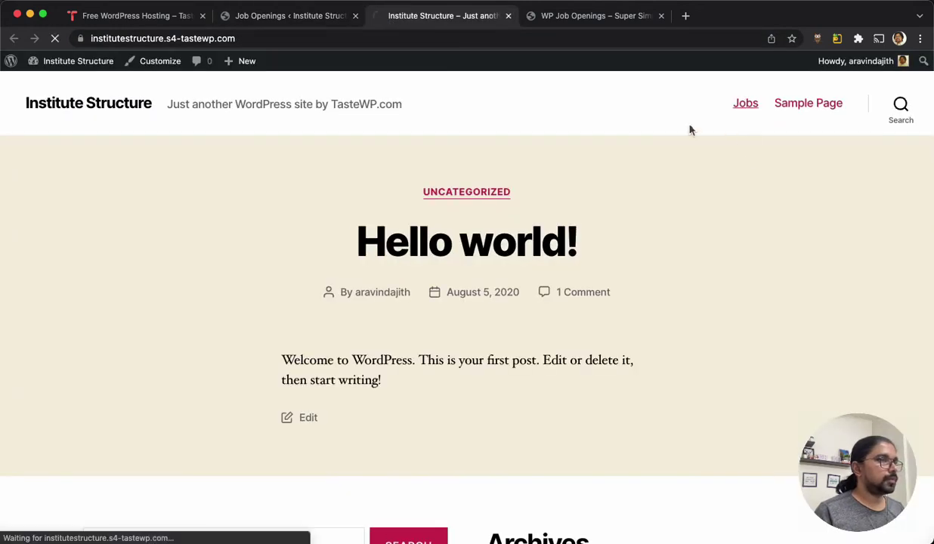
{"action": "scroll", "coordinate": [675, 319], "scroll_direction": "down", "scroll_amount": 5}
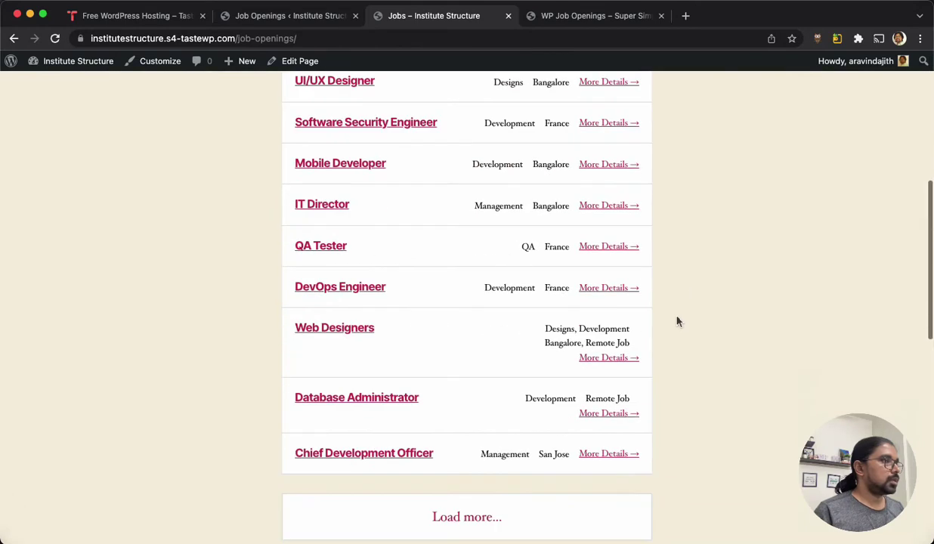
{"action": "scroll", "coordinate": [676, 321], "scroll_direction": "up", "scroll_amount": 5}
{"action": "scroll", "coordinate": [675, 321], "scroll_direction": "down", "scroll_amount": 3}
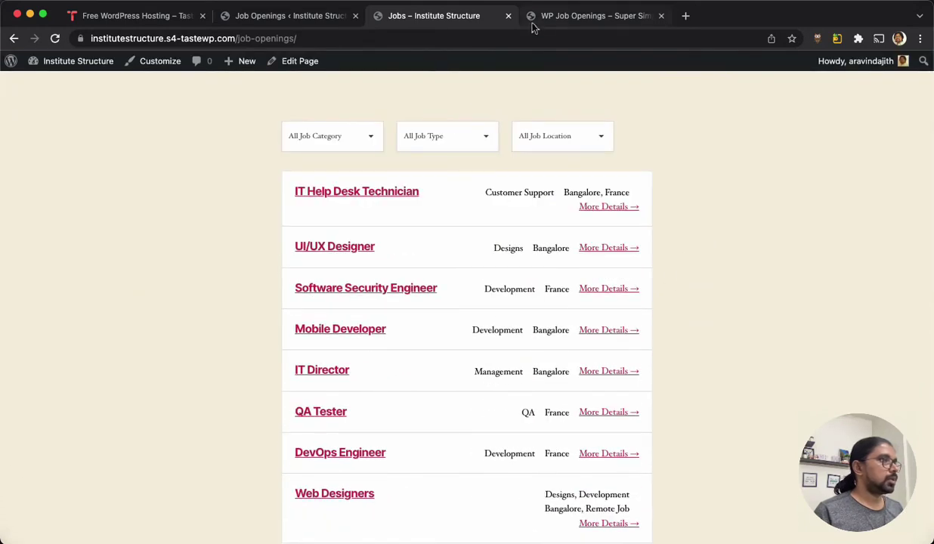
{"action": "left_click", "coordinate": [574, 16]}
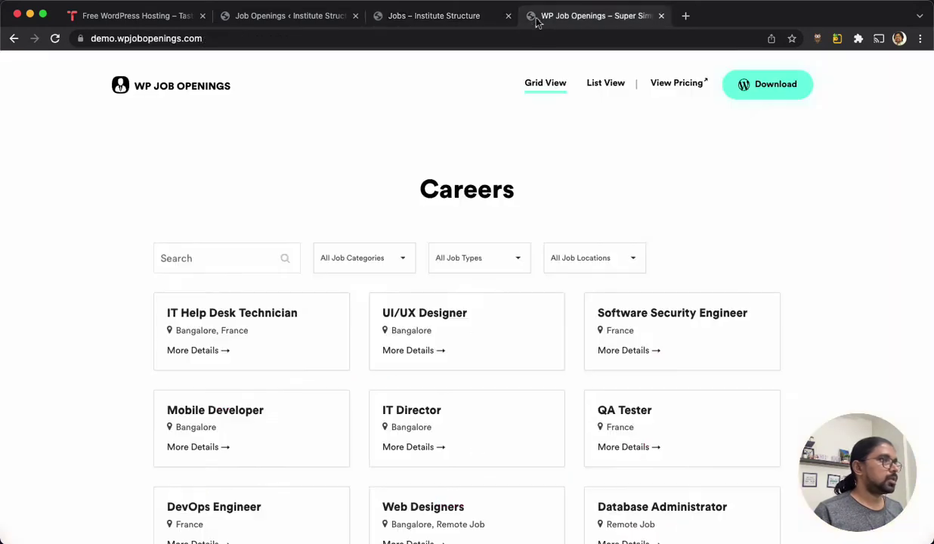
{"action": "left_click", "coordinate": [434, 22]}
In the Job Openings appearance settings, set the job listing page to Grid view with 9 listings per page and save.
{"action": "left_click", "coordinate": [286, 15]}
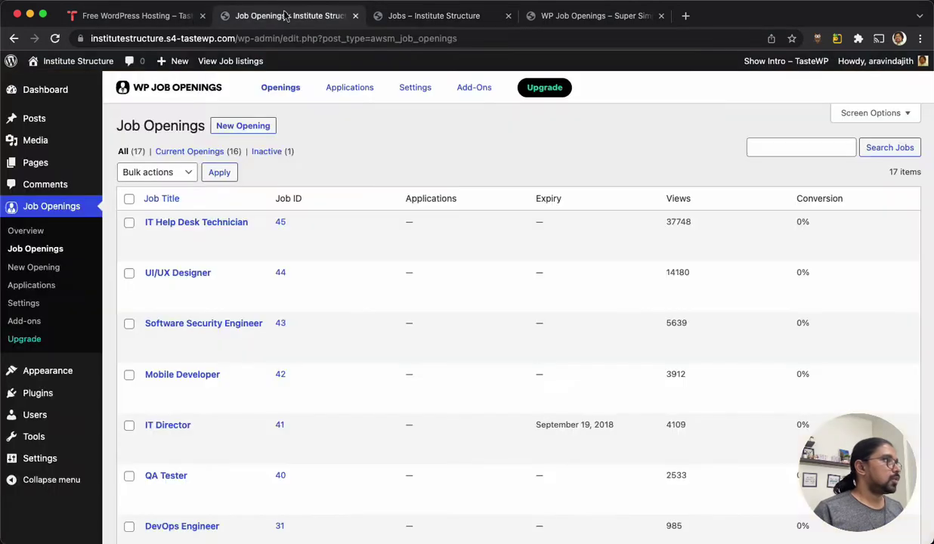
{"action": "left_click", "coordinate": [62, 302]}
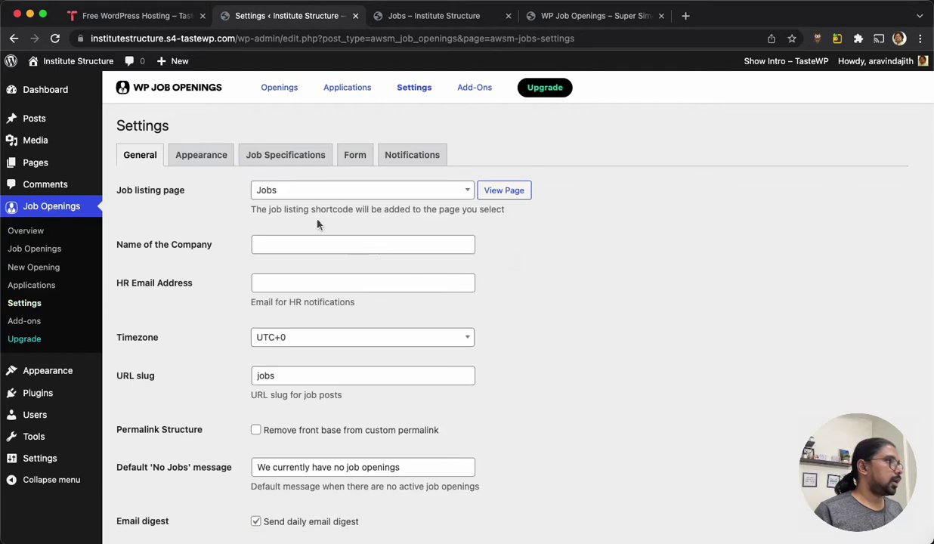
{"action": "left_click", "coordinate": [209, 155]}
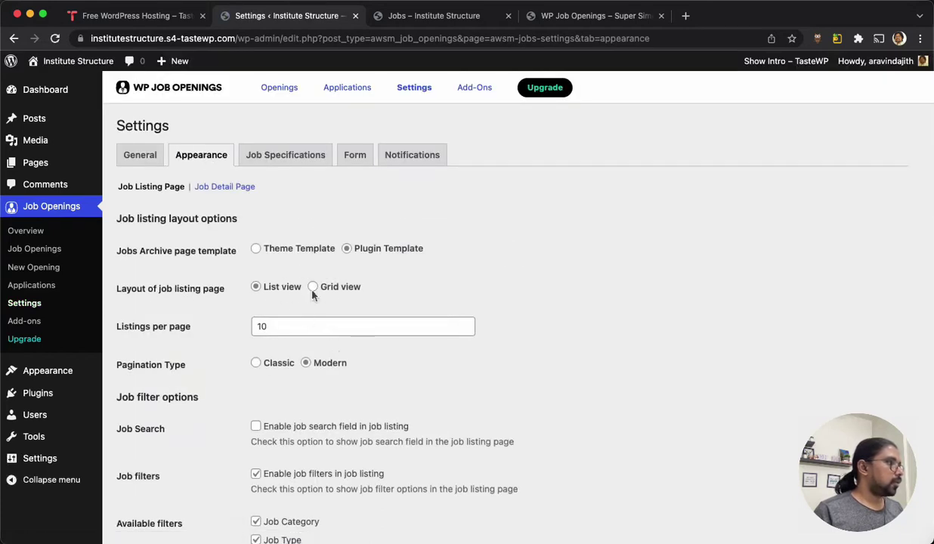
{"action": "left_click", "coordinate": [330, 294]}
{"action": "left_click", "coordinate": [273, 361]}
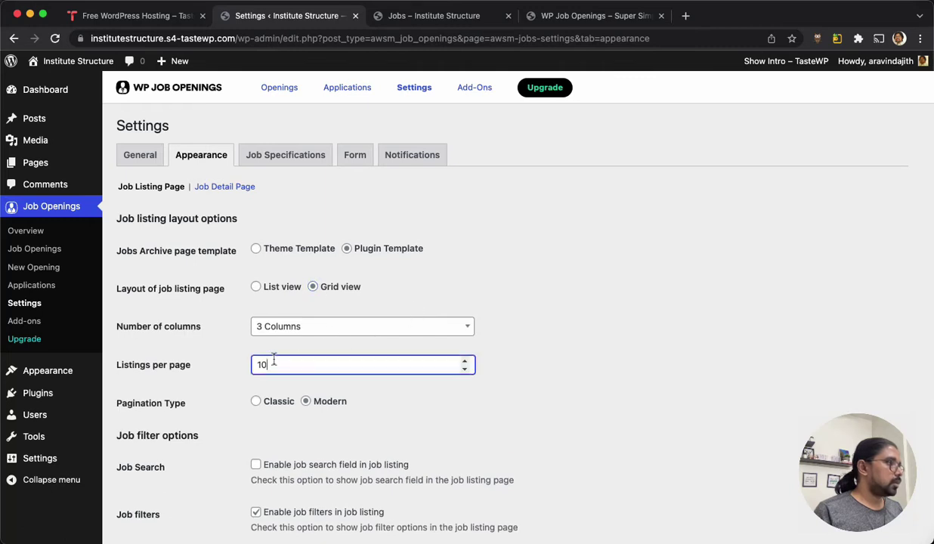
{"action": "left_click_drag", "start_coordinate": [273, 361], "coordinate": [203, 348]}
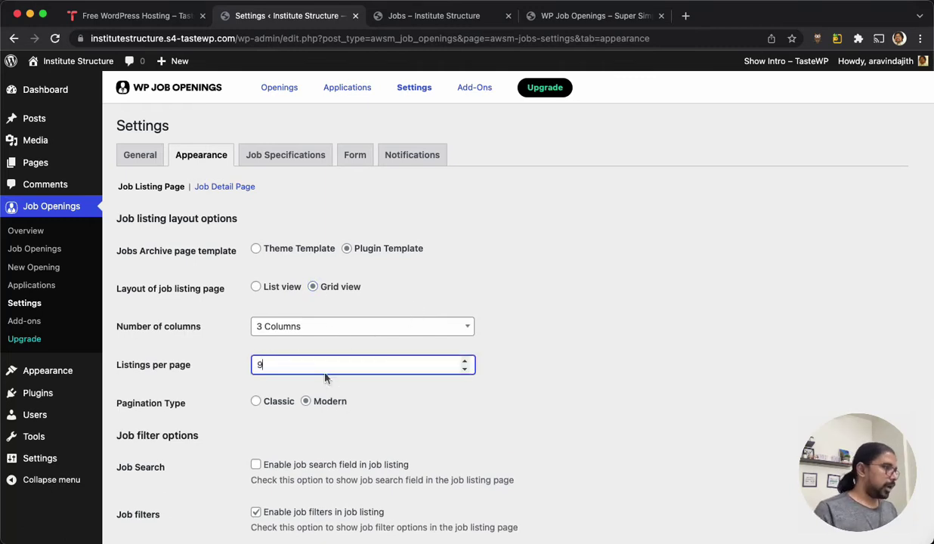
{"action": "type", "text": "9"}
{"action": "left_click", "coordinate": [584, 370]}
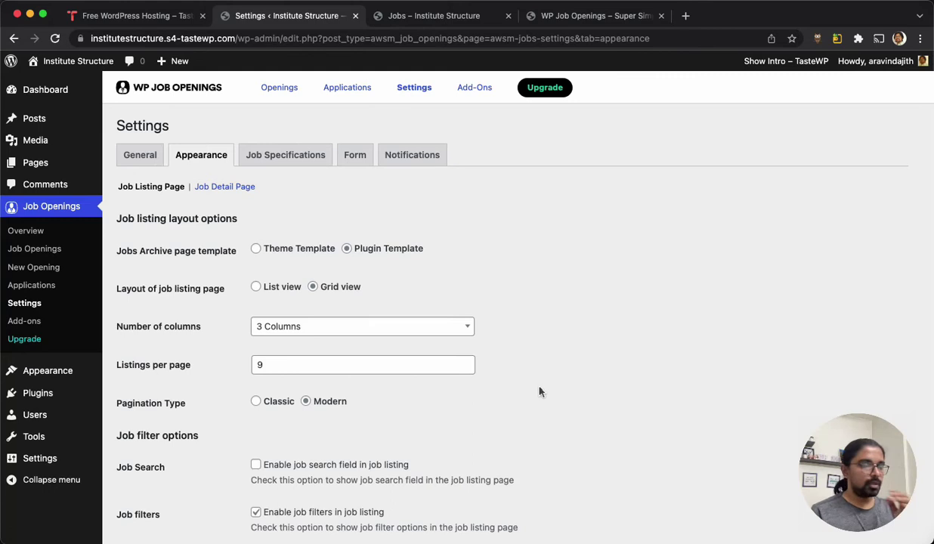
{"action": "scroll", "coordinate": [537, 392], "scroll_direction": "down", "scroll_amount": 5}
{"action": "scroll", "coordinate": [353, 396], "scroll_direction": "down", "scroll_amount": 2}
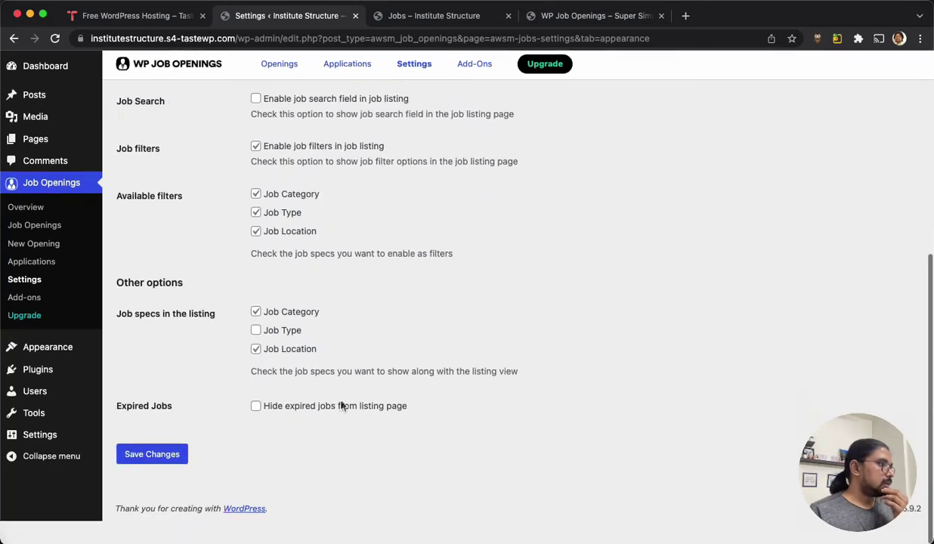
{"action": "left_click", "coordinate": [157, 476]}
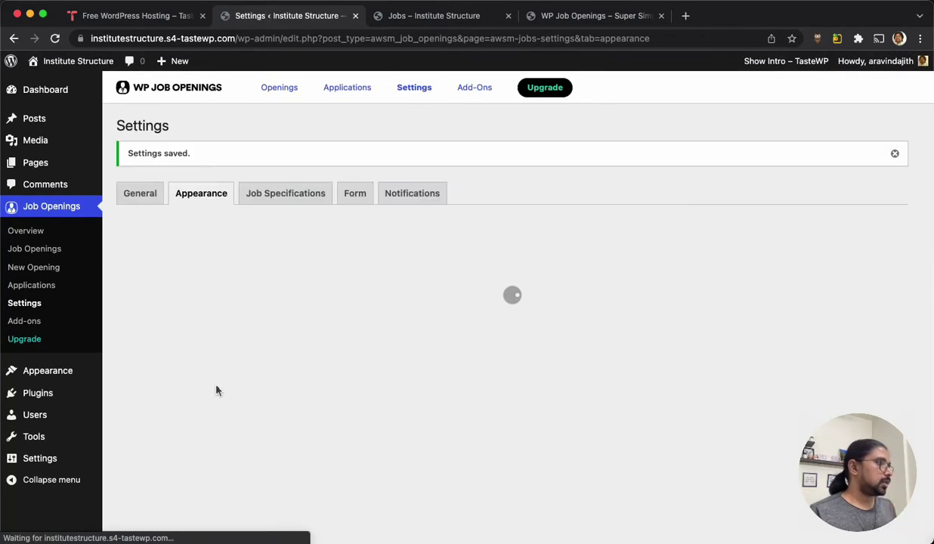
Set the job detail page layout to Two Columns and save the settings.
{"action": "left_click", "coordinate": [217, 225]}
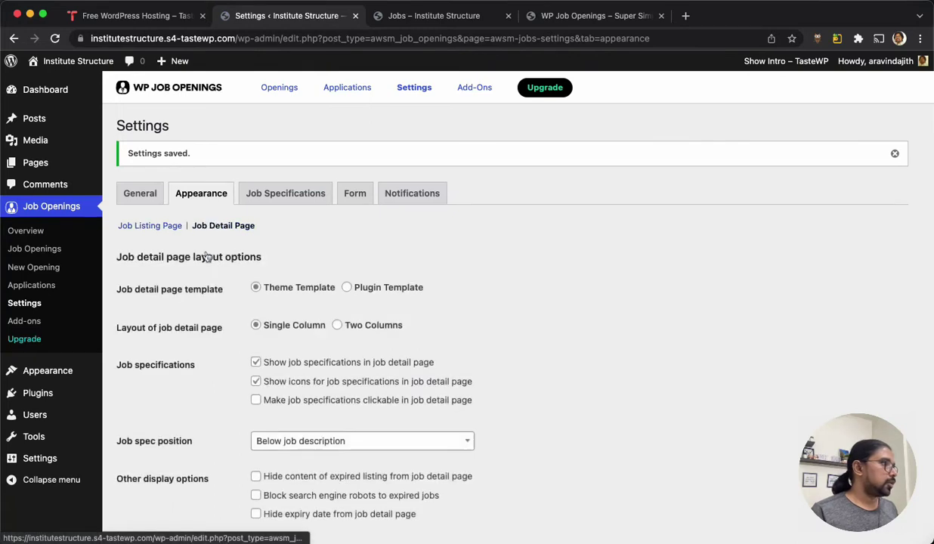
{"action": "scroll", "coordinate": [189, 340], "scroll_direction": "down", "scroll_amount": 1}
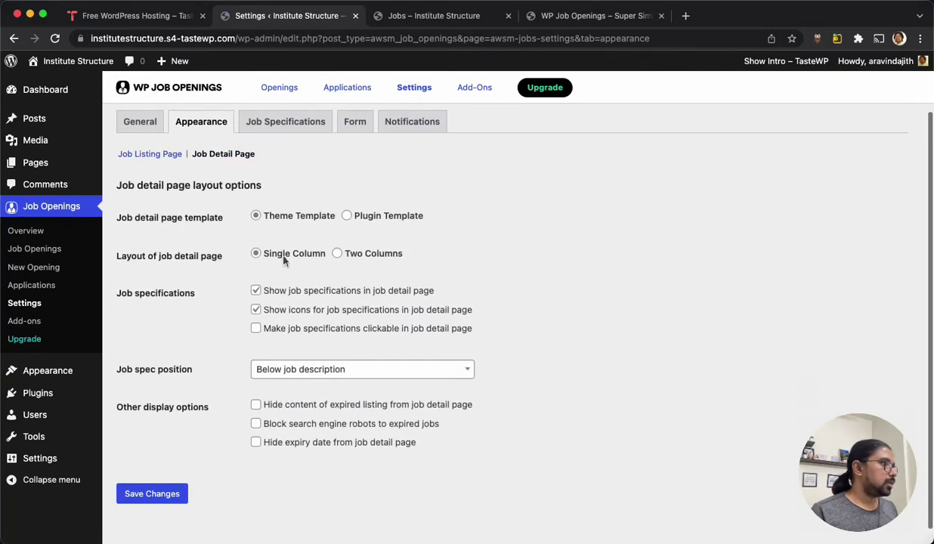
{"action": "left_click", "coordinate": [346, 257]}
{"action": "left_click", "coordinate": [157, 492]}
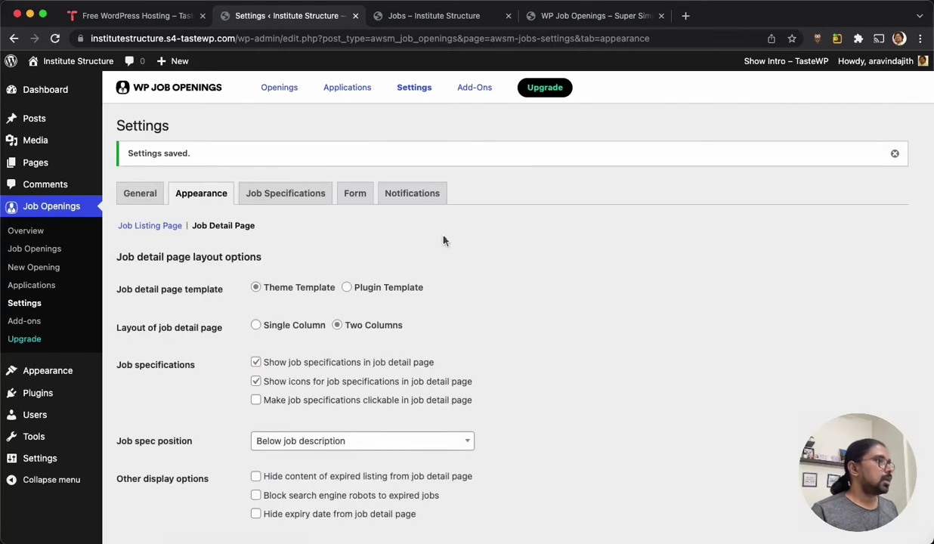
Reload the live Jobs page and examine the layout of the job listings.
{"action": "left_click", "coordinate": [490, 29]}
{"action": "left_click", "coordinate": [55, 37]}
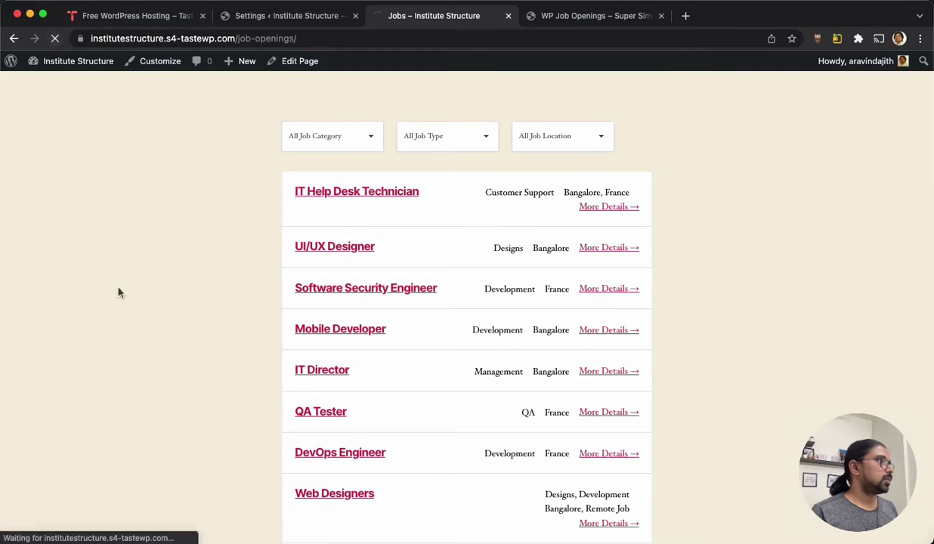
{"action": "scroll", "coordinate": [377, 302], "scroll_direction": "down", "scroll_amount": 3}
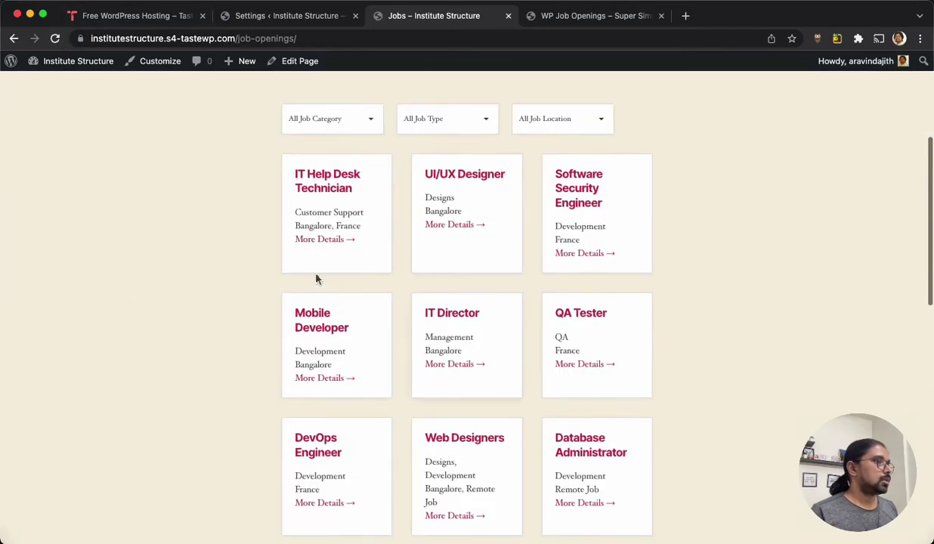
Open the Web Designers job from the live listings and examine its detail page layout and application form.
{"action": "scroll", "coordinate": [625, 380], "scroll_direction": "down", "scroll_amount": 3}
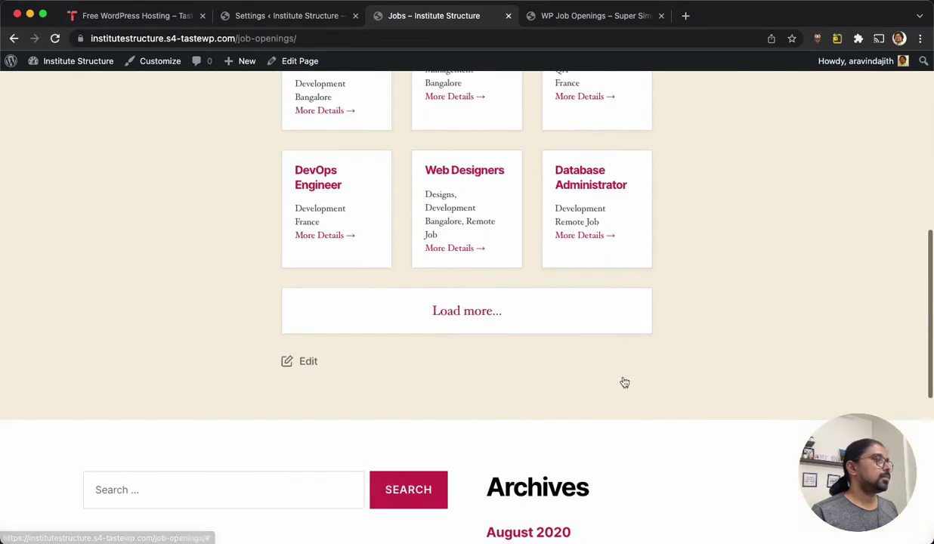
{"action": "left_click", "coordinate": [470, 215]}
{"action": "scroll", "coordinate": [553, 313], "scroll_direction": "down", "scroll_amount": 4}
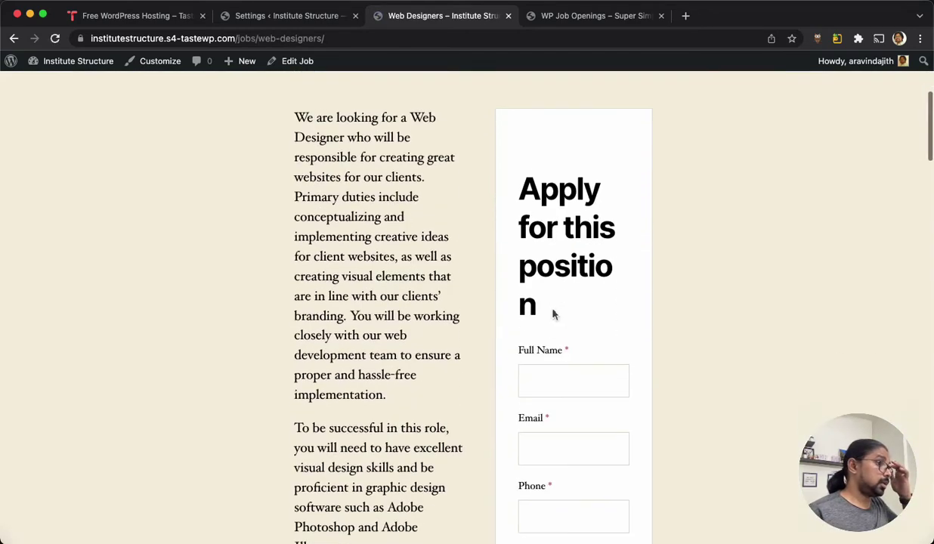
{"action": "scroll", "coordinate": [554, 313], "scroll_direction": "up", "scroll_amount": 1}
{"action": "scroll", "coordinate": [552, 308], "scroll_direction": "down", "scroll_amount": 3}
{"action": "scroll", "coordinate": [453, 227], "scroll_direction": "up", "scroll_amount": 5}
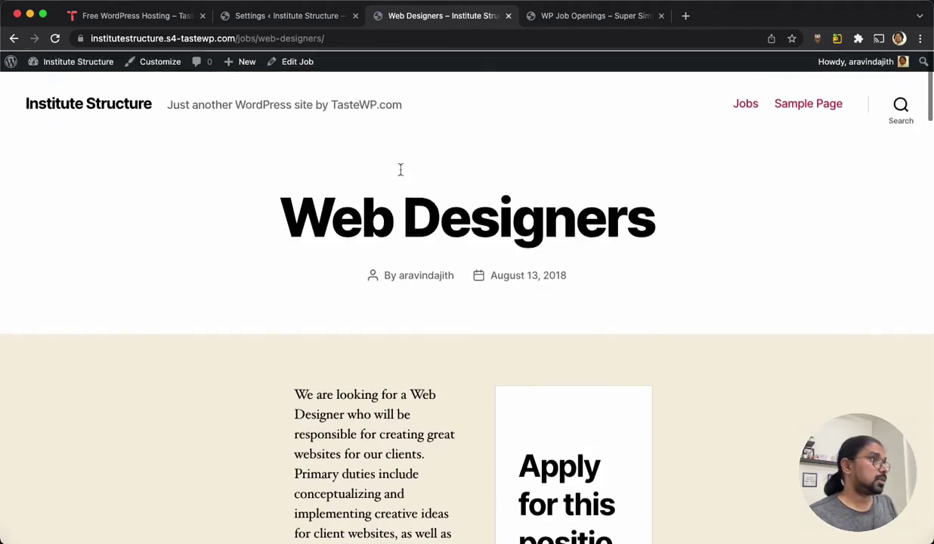
{"action": "scroll", "coordinate": [258, 198], "scroll_direction": "down", "scroll_amount": 2}
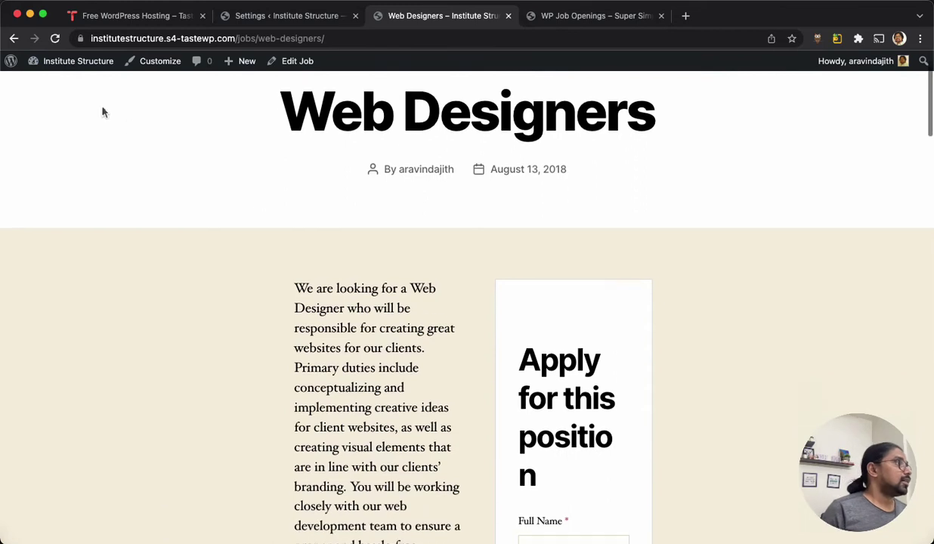
Search the WordPress theme directory for "blocksy", then install and activate the Blocksy theme.
{"action": "left_click", "coordinate": [275, 23]}
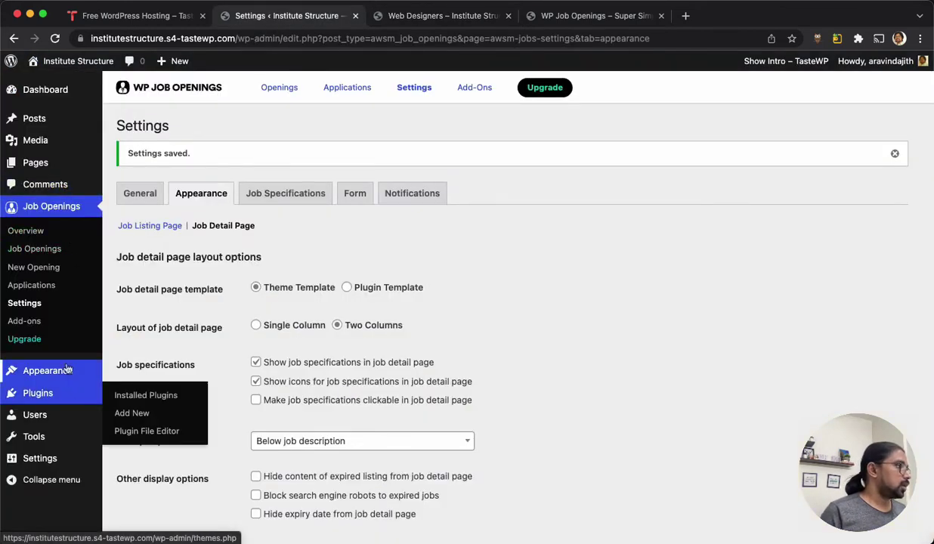
{"action": "mouse_move", "coordinate": [150, 414]}
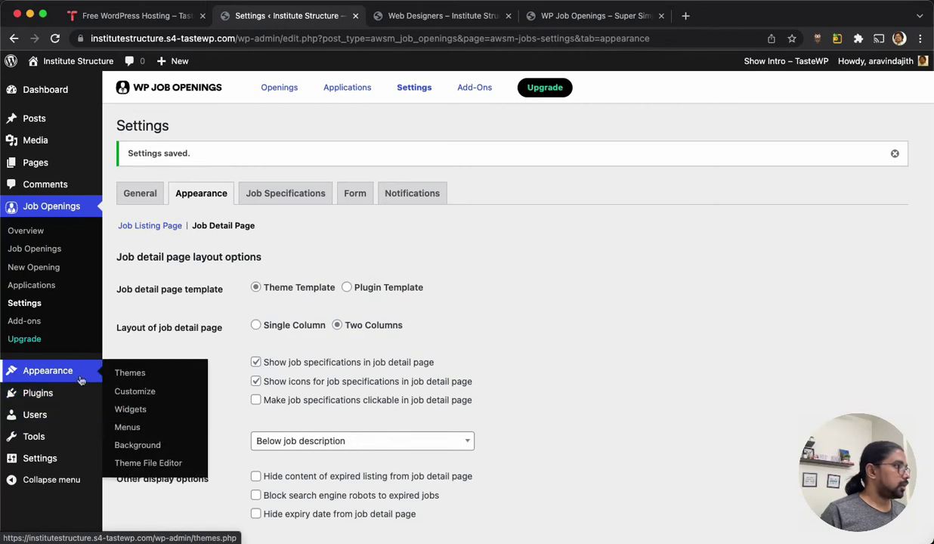
{"action": "left_click", "coordinate": [127, 376]}
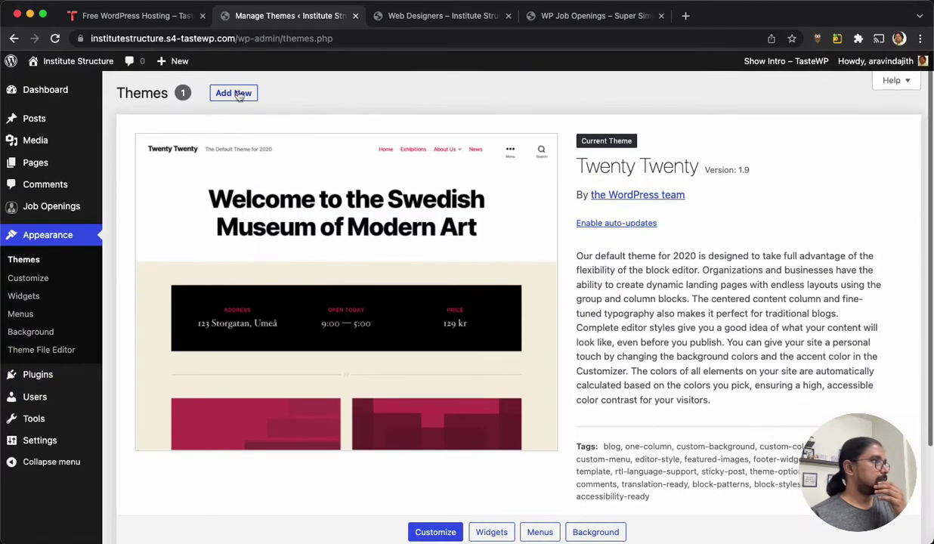
{"action": "left_click", "coordinate": [235, 92]}
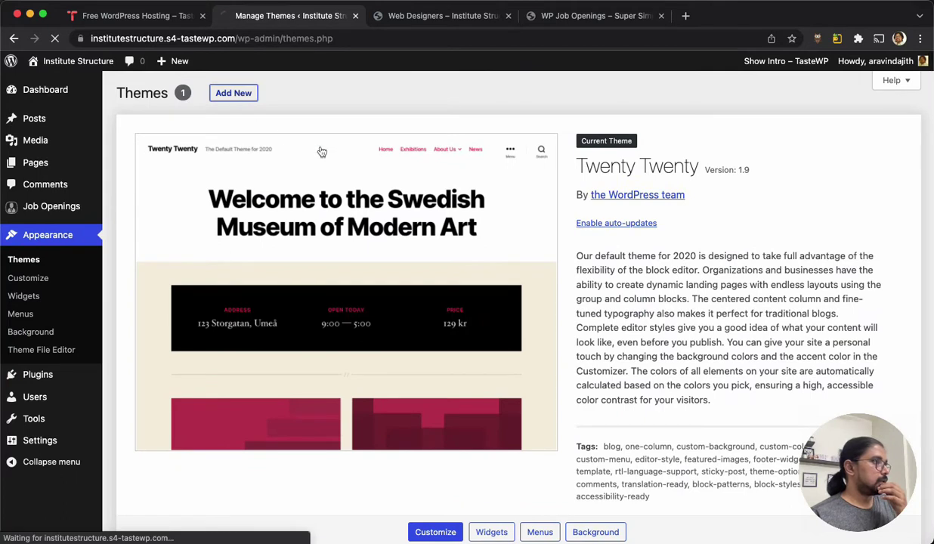
{"action": "left_click", "coordinate": [767, 130]}
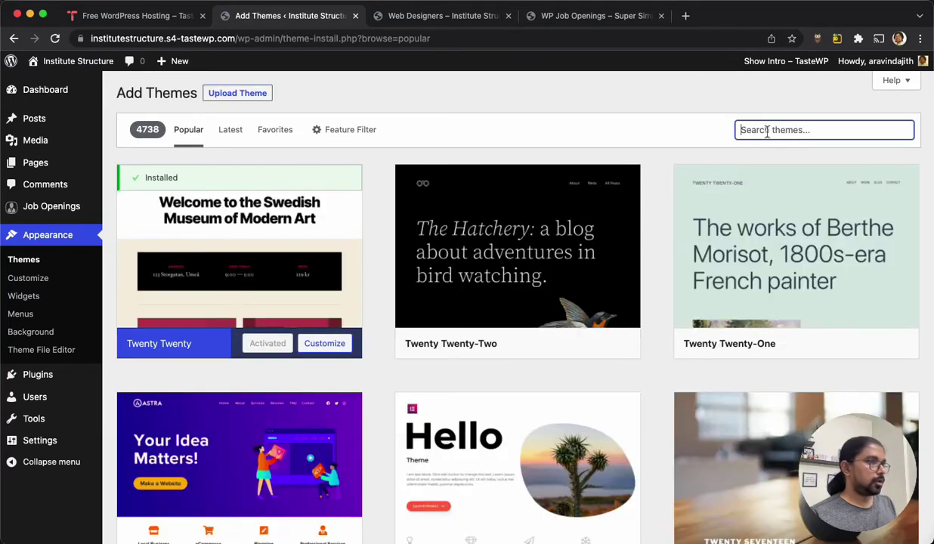
{"action": "type", "text": "blocksy"}
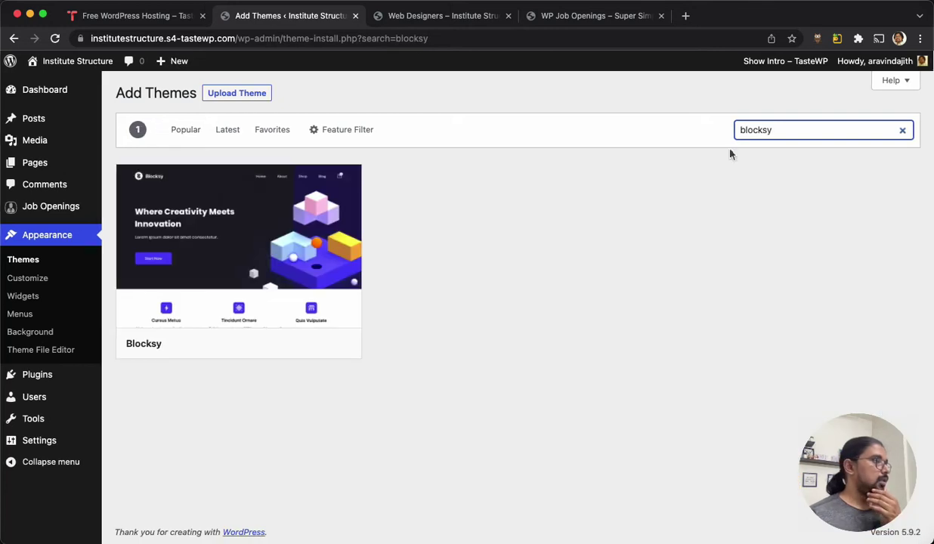
{"action": "left_click", "coordinate": [281, 343]}
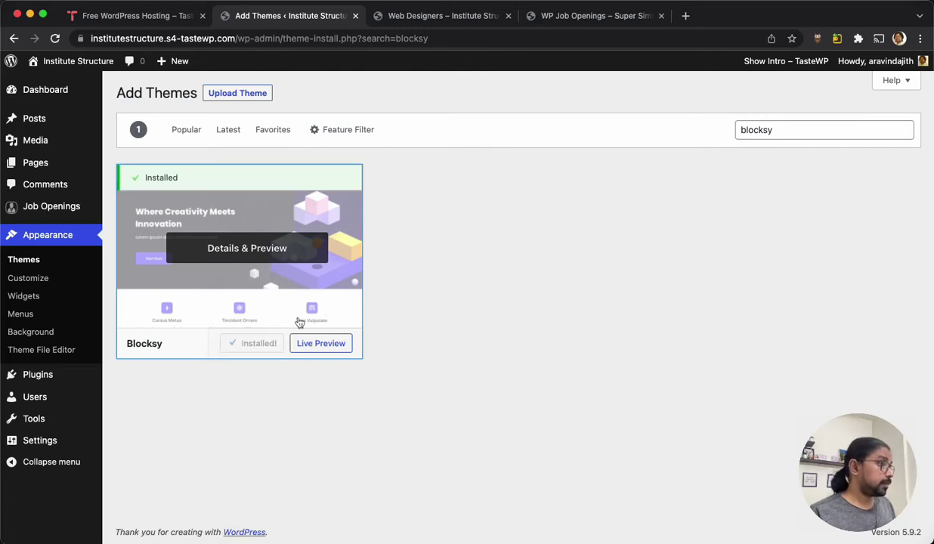
{"action": "left_click", "coordinate": [266, 346]}
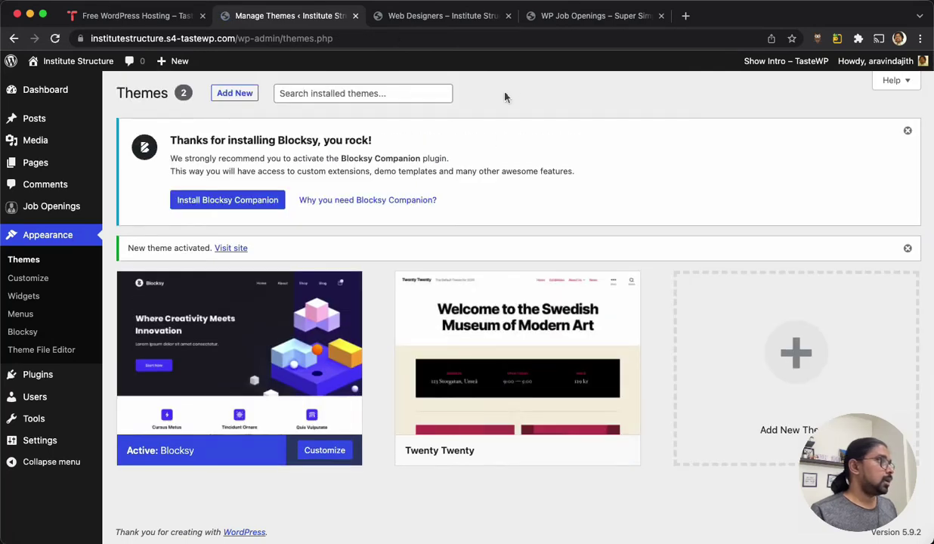
Reload the live Web Designers page, then open the Jobs page and examine both under the new theme.
{"action": "left_click", "coordinate": [444, 16]}
{"action": "key", "text": "super+r"}
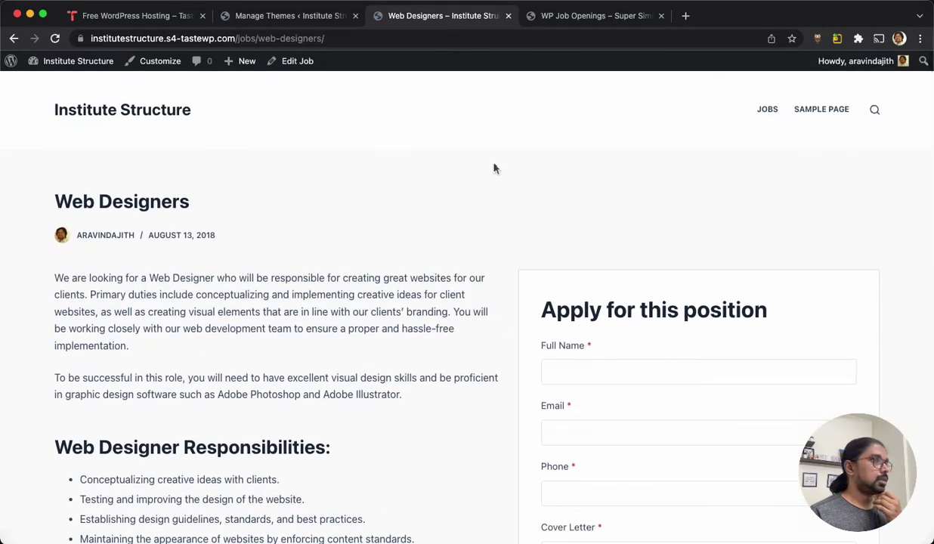
{"action": "left_click", "coordinate": [766, 110]}
{"action": "scroll", "coordinate": [394, 351], "scroll_direction": "down", "scroll_amount": 5}
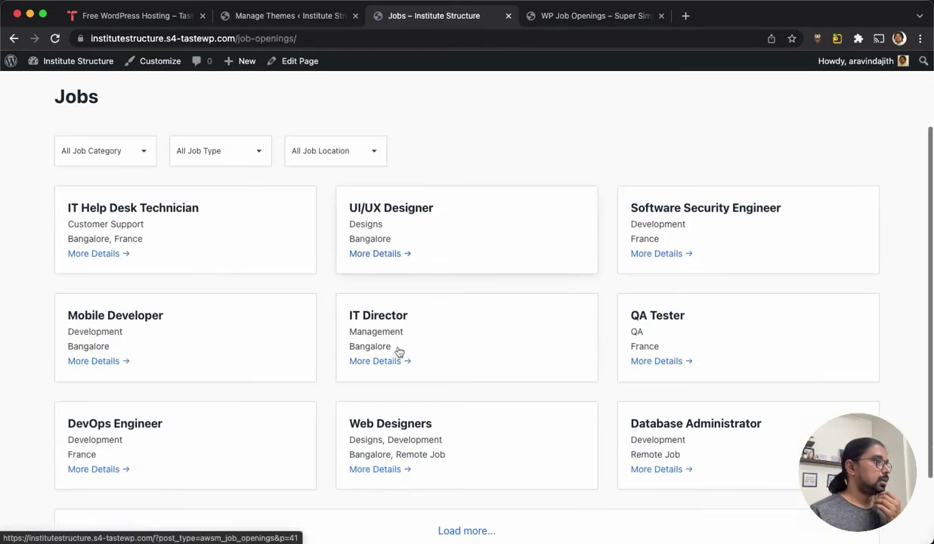
{"action": "scroll", "coordinate": [396, 355], "scroll_direction": "up", "scroll_amount": 5}
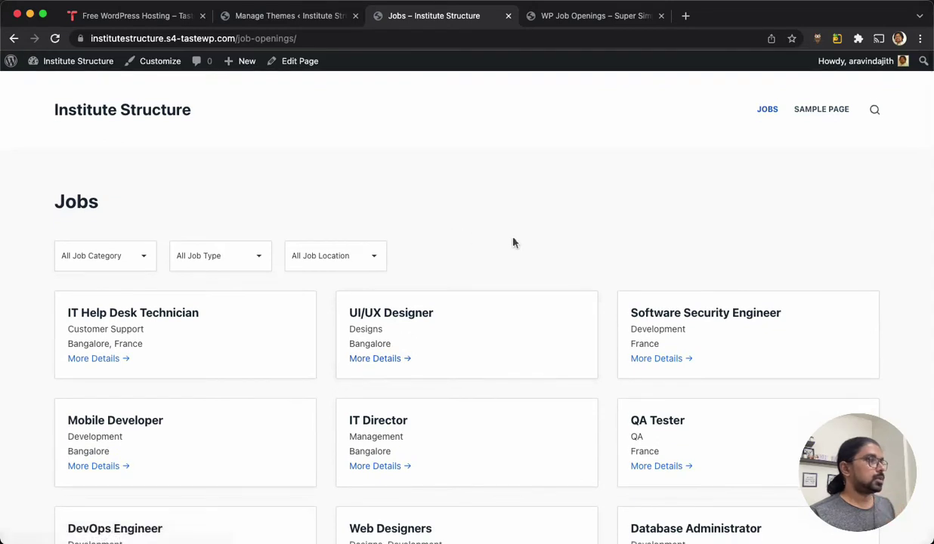
Compare the WP Job Openings demo's Careers page with the job grid and filters on the live Jobs page.
{"action": "left_click", "coordinate": [591, 14]}
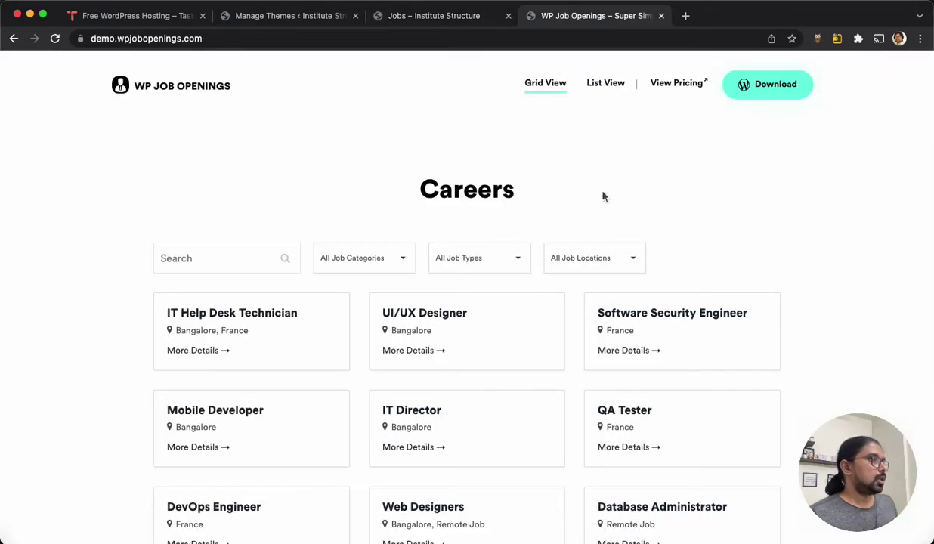
{"action": "scroll", "coordinate": [602, 196], "scroll_direction": "down", "scroll_amount": 5}
{"action": "scroll", "coordinate": [607, 201], "scroll_direction": "up", "scroll_amount": 5}
{"action": "left_click", "coordinate": [410, 16]}
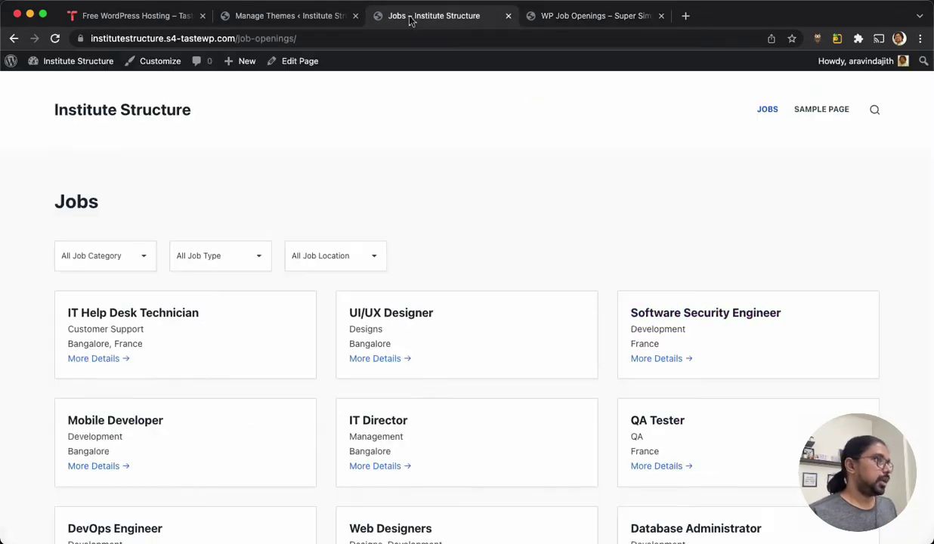
{"action": "scroll", "coordinate": [527, 202], "scroll_direction": "down", "scroll_amount": 3}
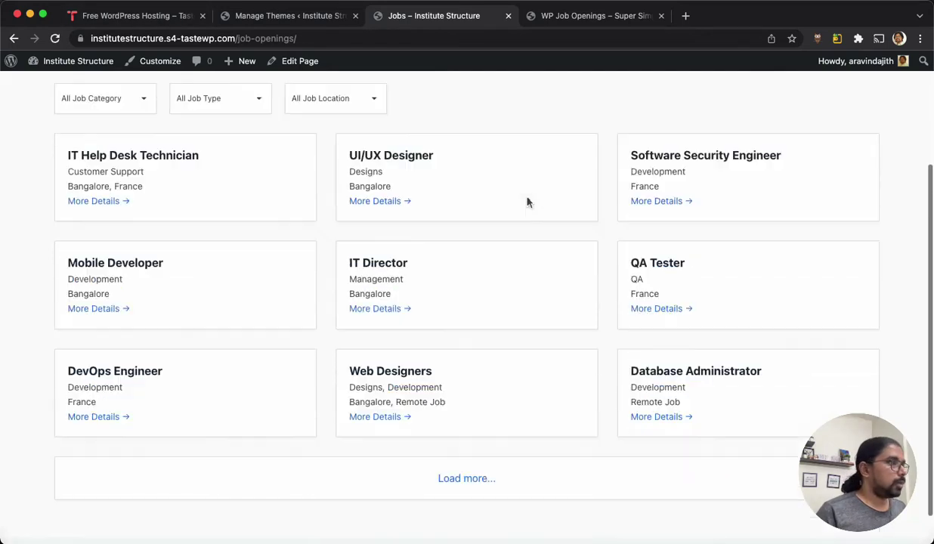
{"action": "scroll", "coordinate": [525, 203], "scroll_direction": "up", "scroll_amount": 3}
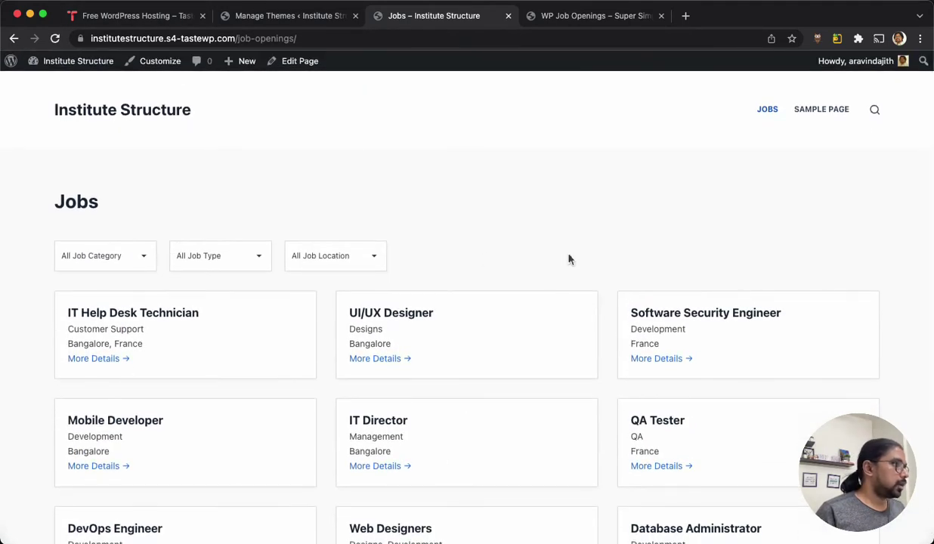
Examine the UI/UX Designer job's detail page on the live site, then return to the Jobs listing.
{"action": "left_click", "coordinate": [418, 315]}
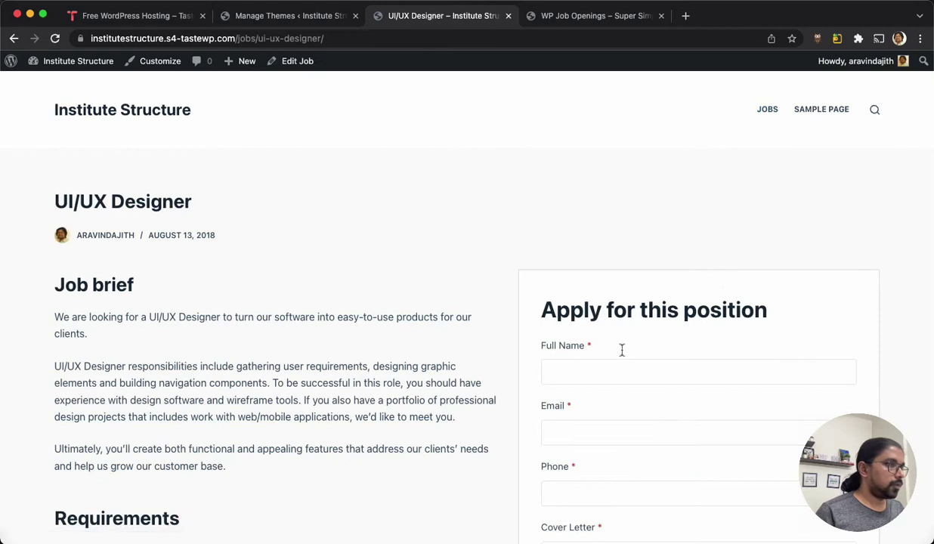
{"action": "scroll", "coordinate": [619, 349], "scroll_direction": "down", "scroll_amount": 5}
{"action": "scroll", "coordinate": [616, 351], "scroll_direction": "up", "scroll_amount": 5}
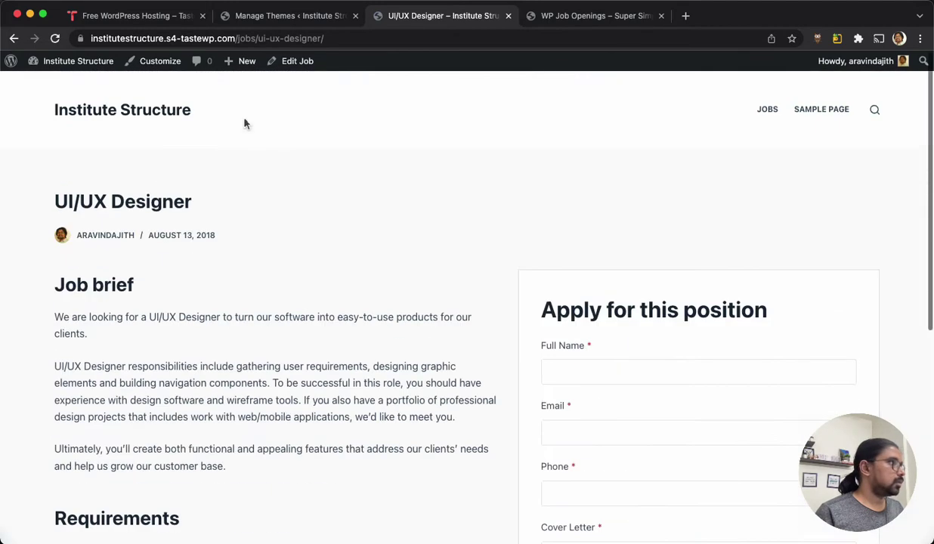
{"action": "key", "text": "super+bracketleft"}
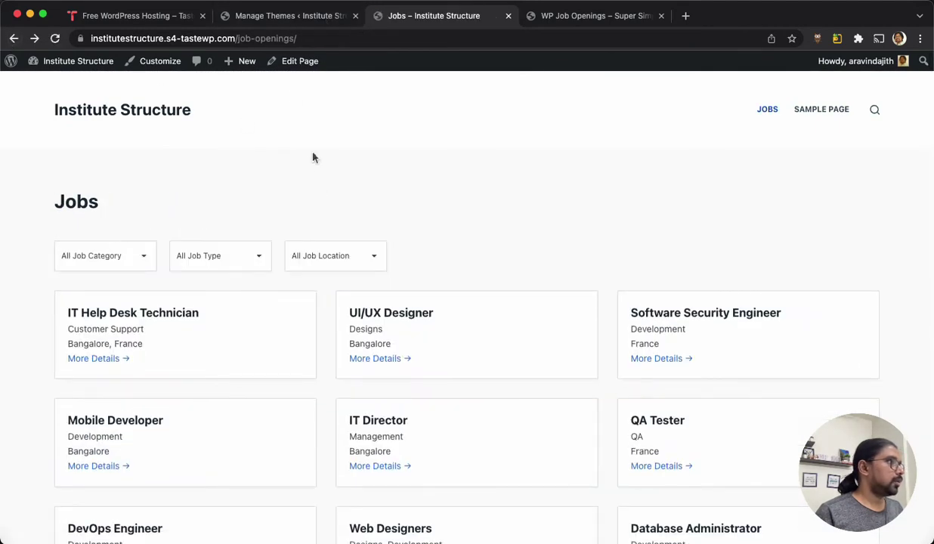
In the Job Openings listing page appearance settings, enable the job search field and save the changes.
{"action": "left_click", "coordinate": [281, 15]}
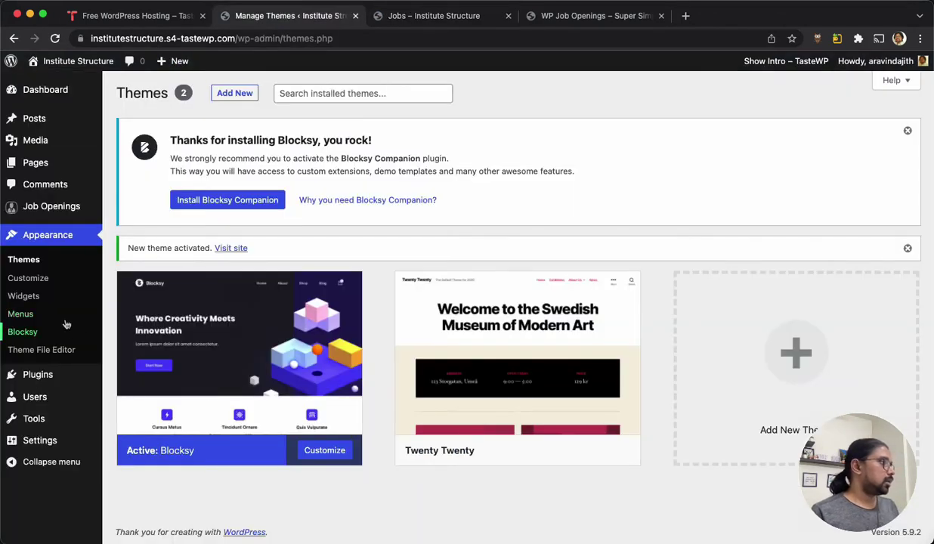
{"action": "mouse_move", "coordinate": [101, 208]}
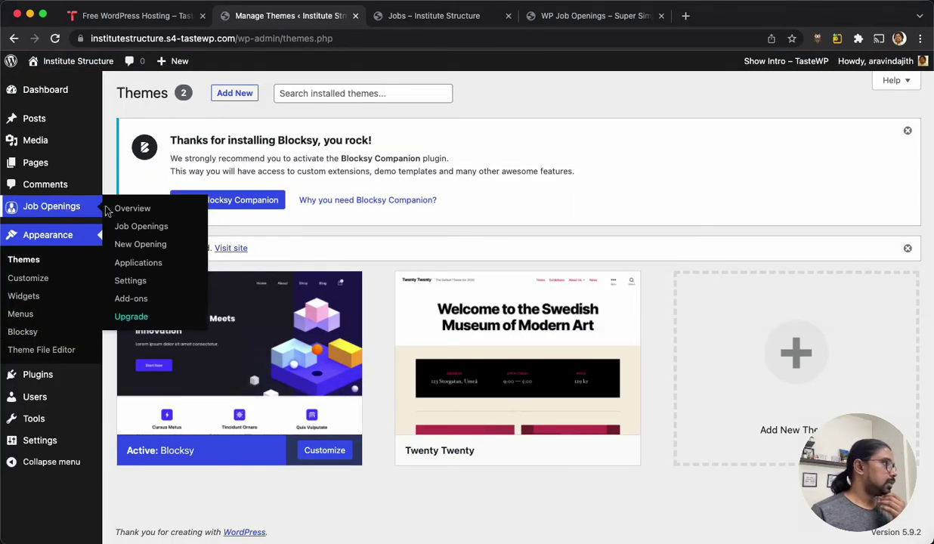
{"action": "left_click", "coordinate": [156, 286]}
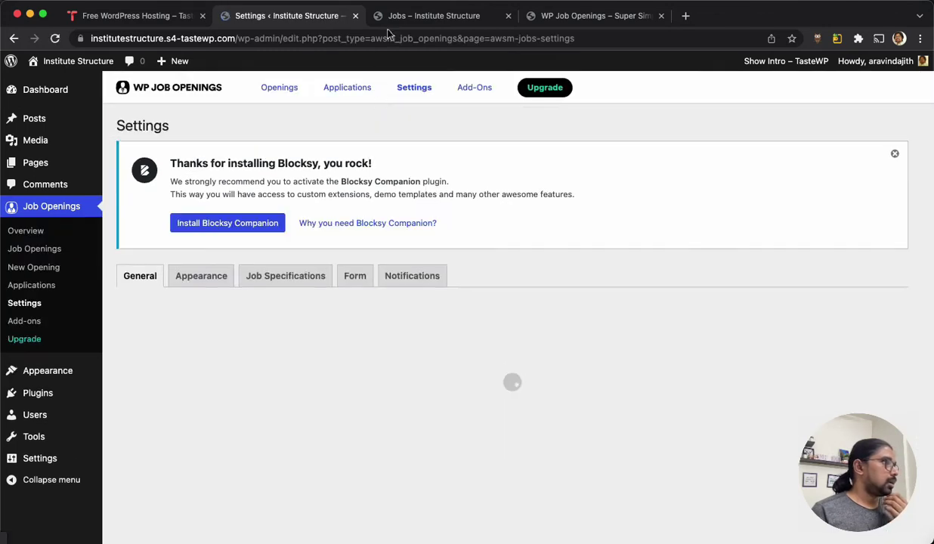
{"action": "left_click", "coordinate": [204, 276]}
{"action": "scroll", "coordinate": [202, 353], "scroll_direction": "down", "scroll_amount": 5}
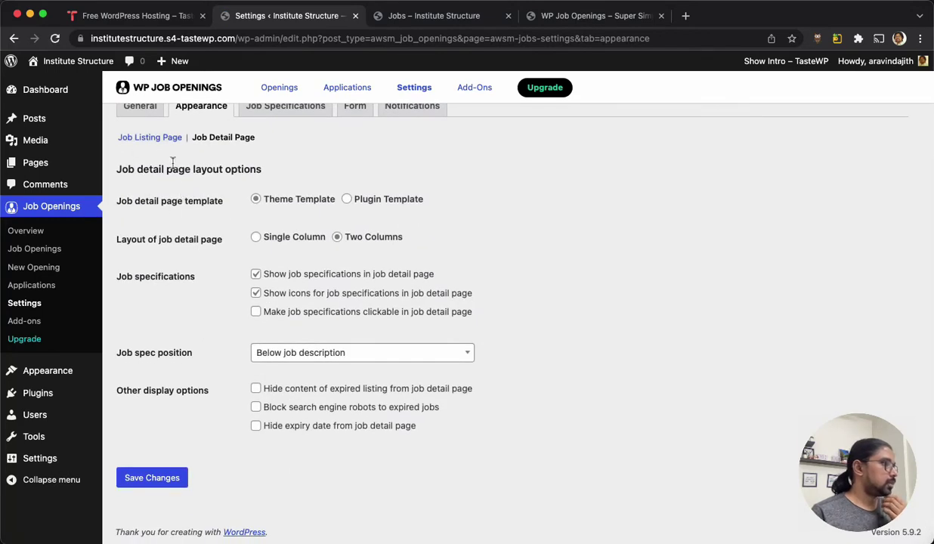
{"action": "scroll", "coordinate": [249, 305], "scroll_direction": "up", "scroll_amount": 1}
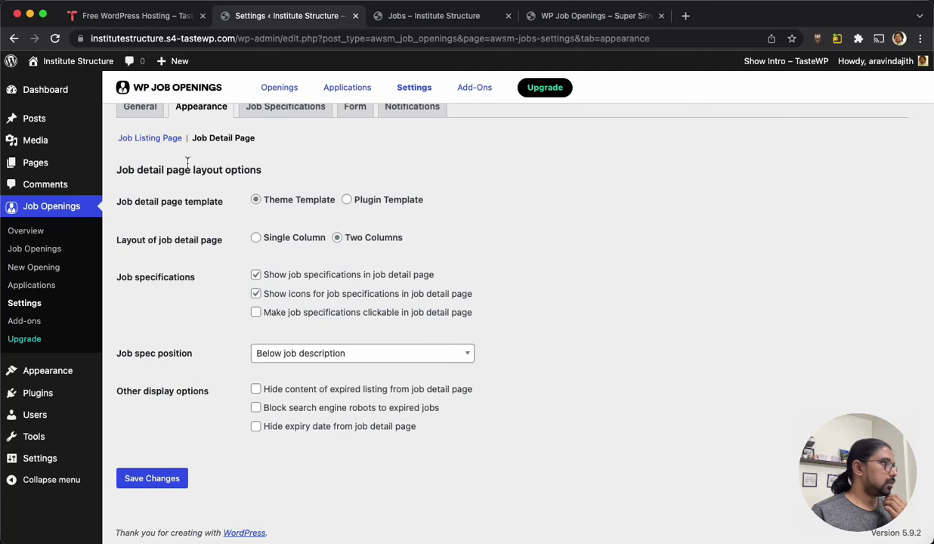
{"action": "left_click", "coordinate": [164, 144]}
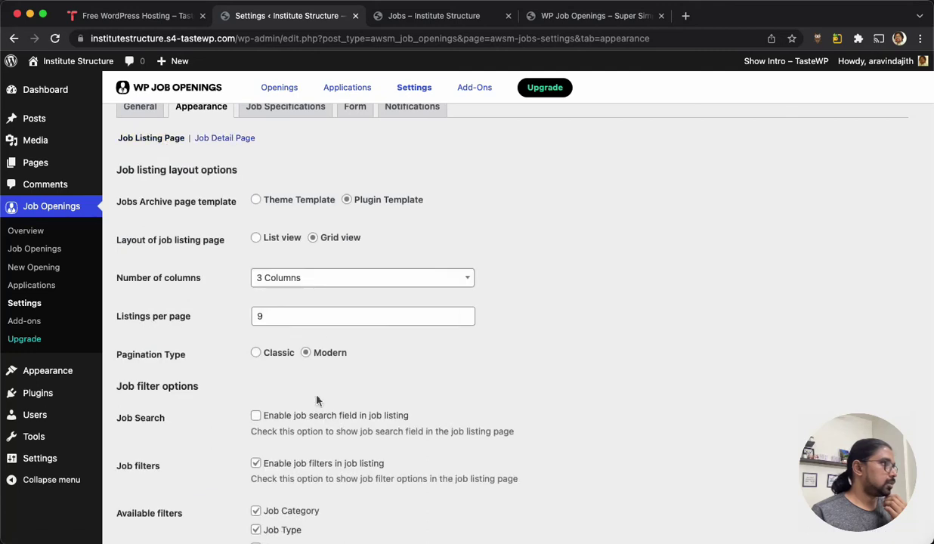
{"action": "scroll", "coordinate": [303, 310], "scroll_direction": "down", "scroll_amount": 3}
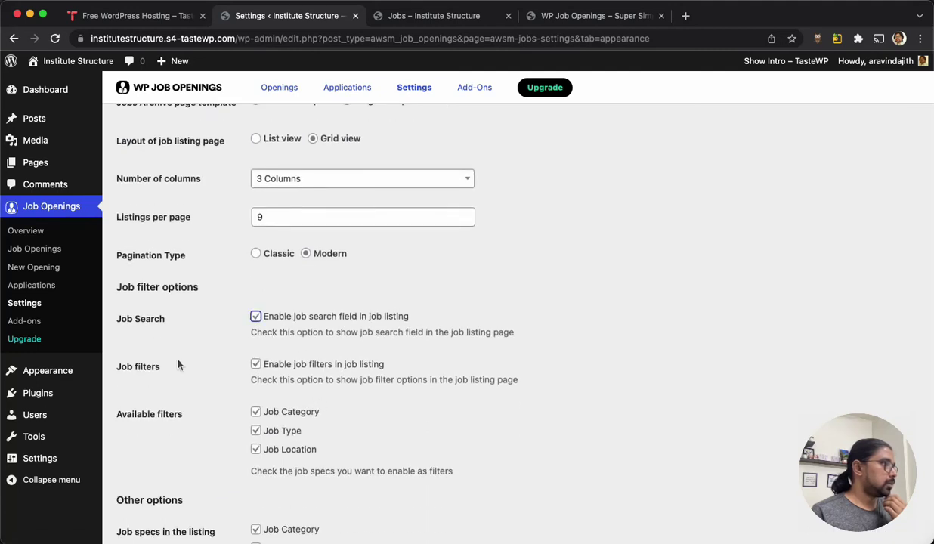
{"action": "scroll", "coordinate": [181, 362], "scroll_direction": "up", "scroll_amount": 2}
{"action": "scroll", "coordinate": [184, 363], "scroll_direction": "down", "scroll_amount": 6}
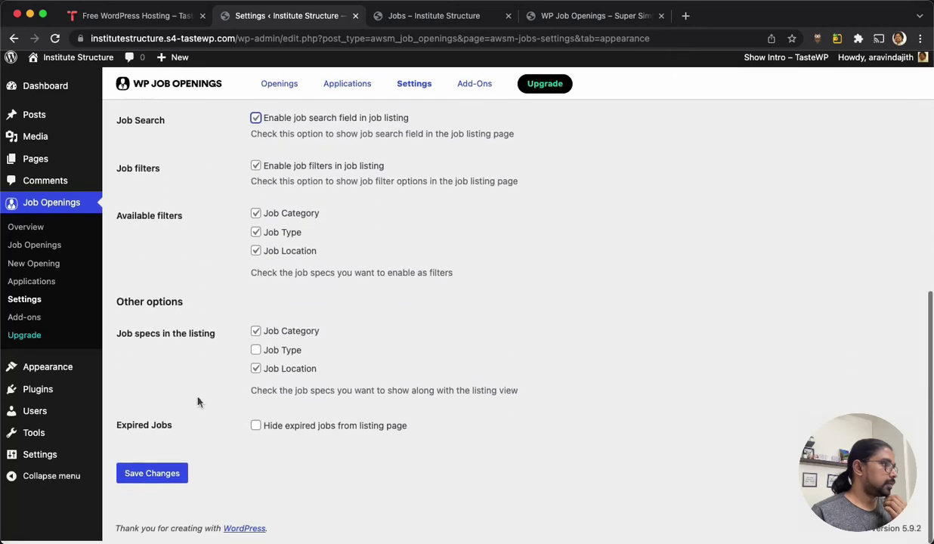
{"action": "left_click", "coordinate": [152, 473]}
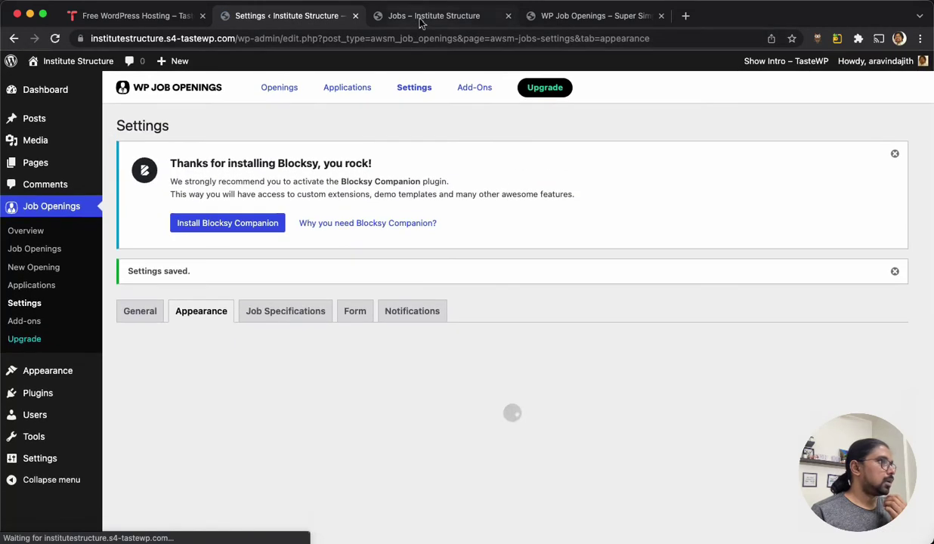
Check the demo's Careers page, then reload the live Jobs page to inspect its search and filter row.
{"action": "left_click", "coordinate": [574, 19]}
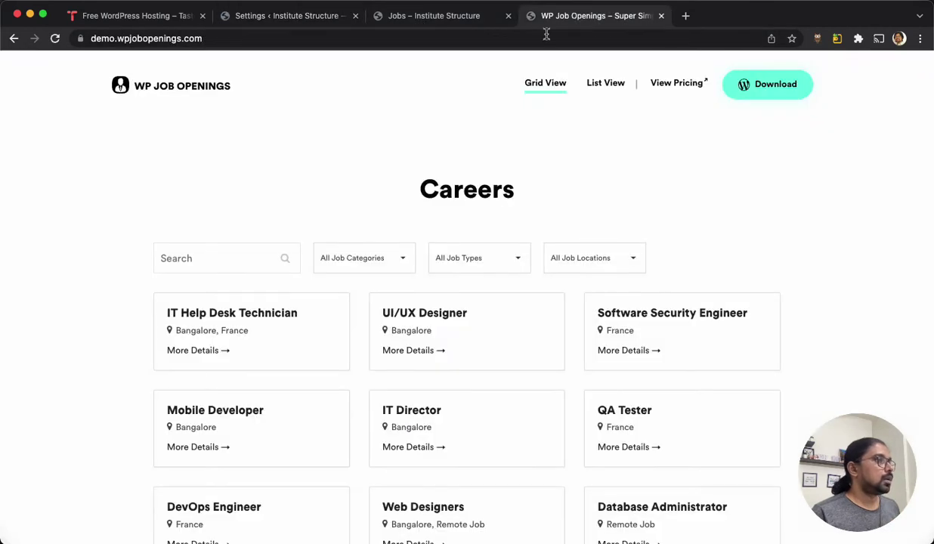
{"action": "left_click", "coordinate": [438, 18]}
{"action": "key", "text": "super+r"}
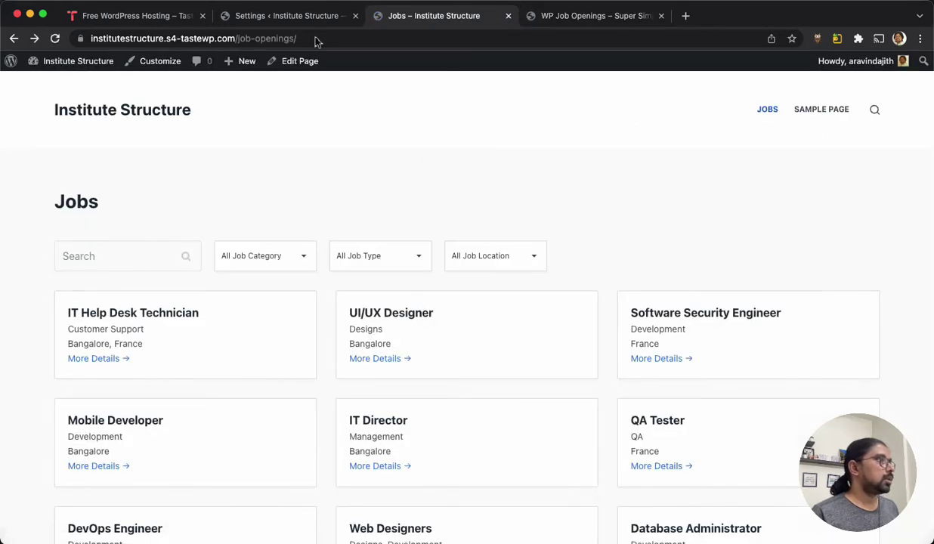
Open the Customizer's General options for the Jobs page and compare the preview with the demo's Careers page.
{"action": "left_click", "coordinate": [154, 65]}
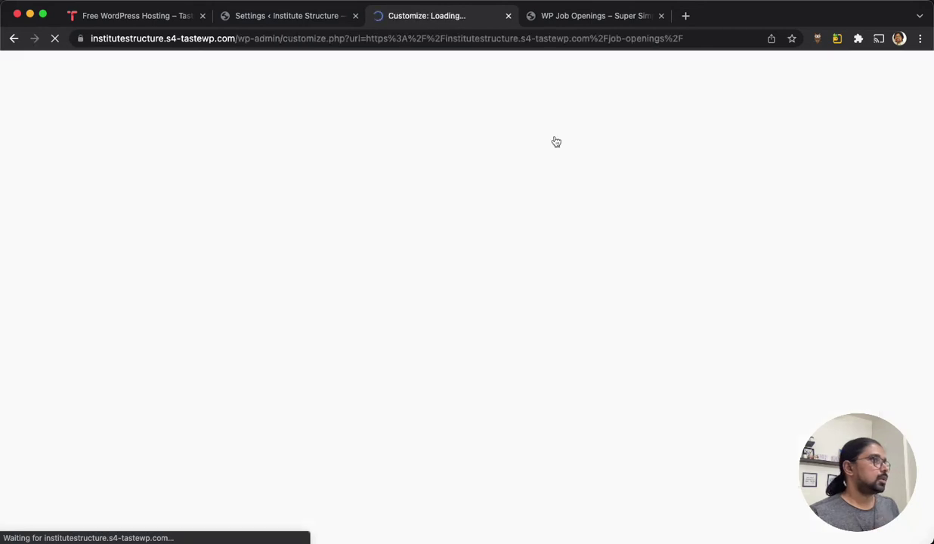
{"action": "left_click", "coordinate": [550, 22]}
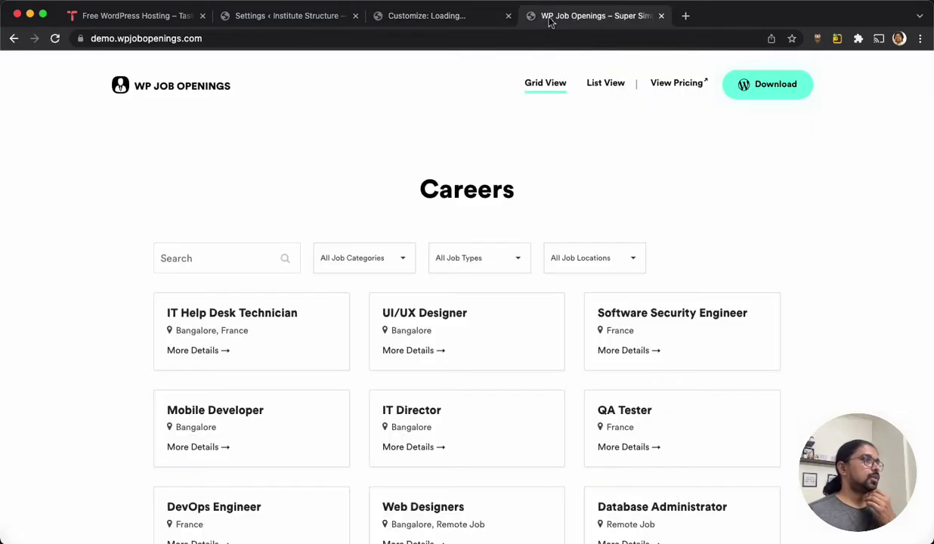
{"action": "left_click", "coordinate": [448, 18]}
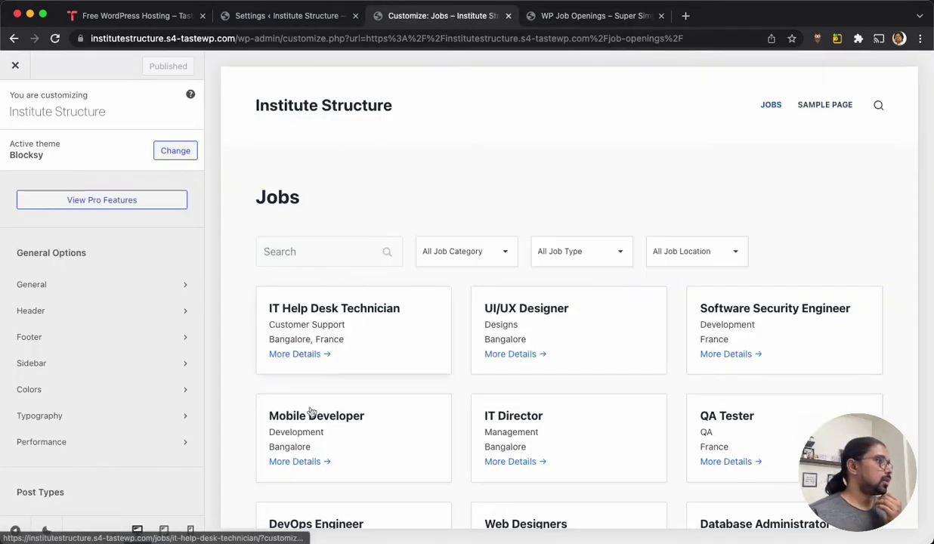
{"action": "left_click", "coordinate": [146, 291]}
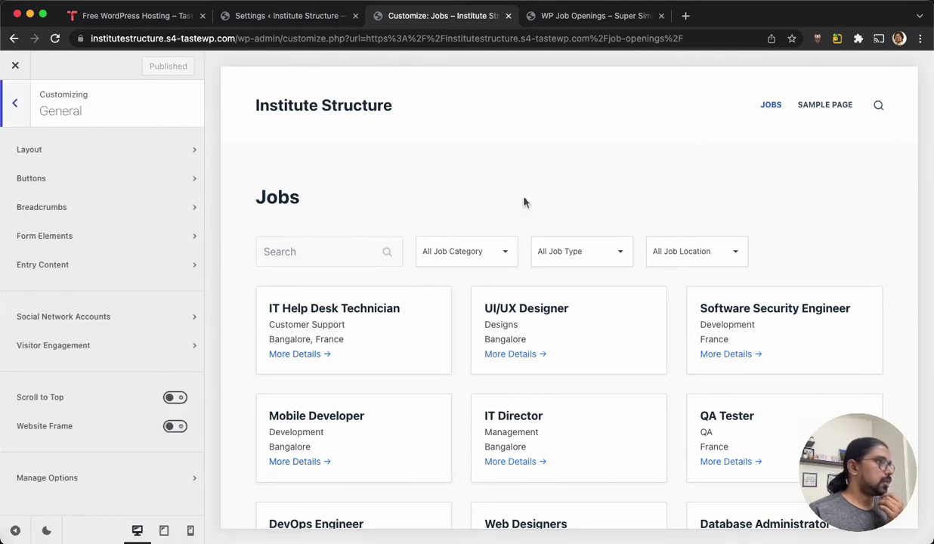
{"action": "left_click", "coordinate": [257, 20]}
{"action": "left_click", "coordinate": [408, 20]}
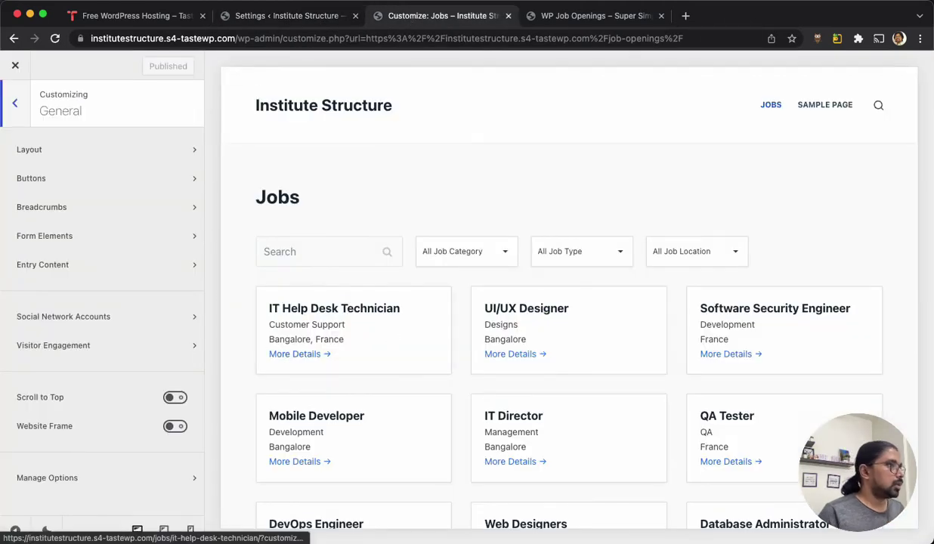
{"action": "left_click", "coordinate": [593, 21]}
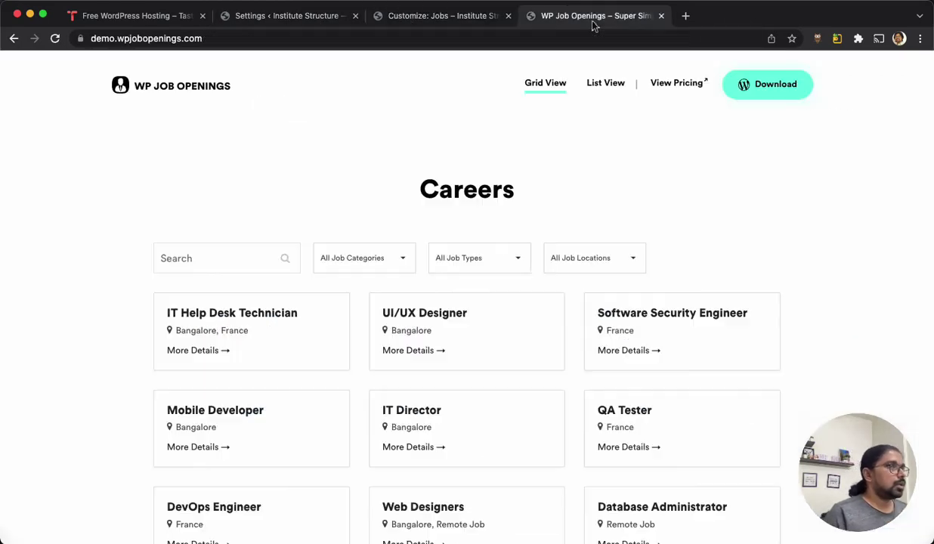
{"action": "left_click", "coordinate": [413, 19]}
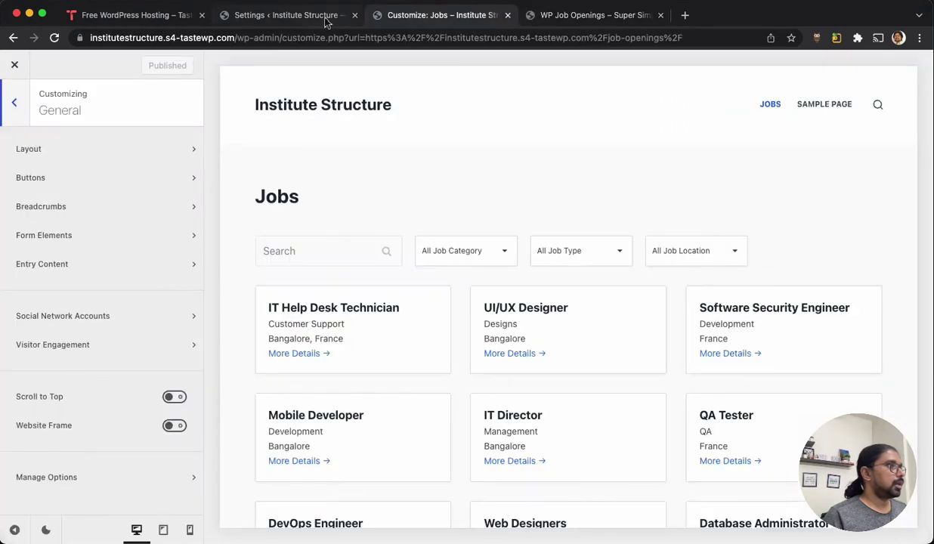
In the Customizer's general layout options, set the maximum site width to 900 px and check the job grid preview.
{"action": "left_click", "coordinate": [101, 155]}
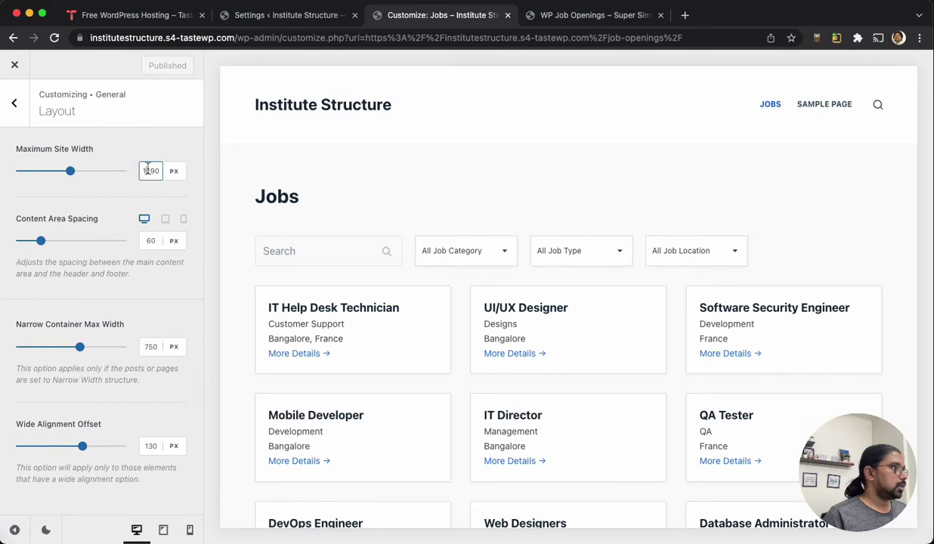
{"action": "type", "text": "900"}
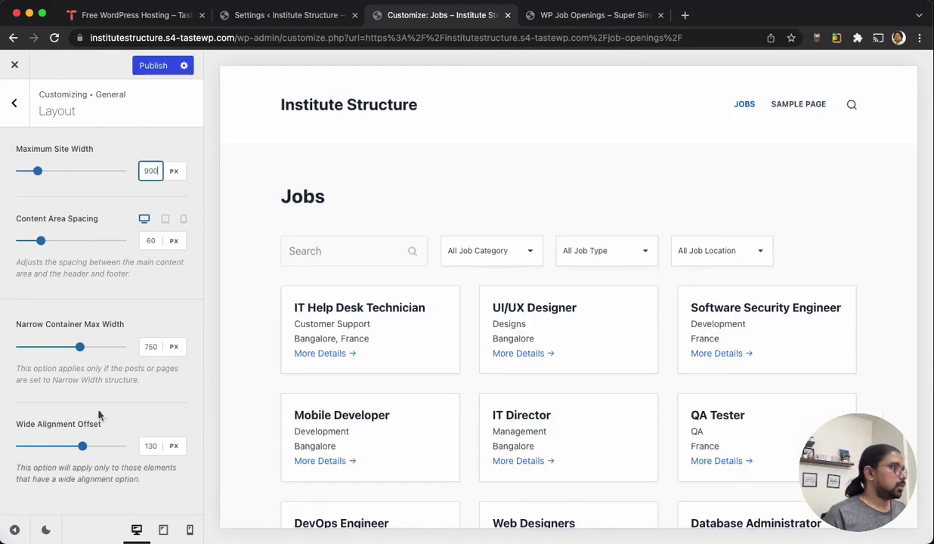
{"action": "left_click", "coordinate": [16, 111]}
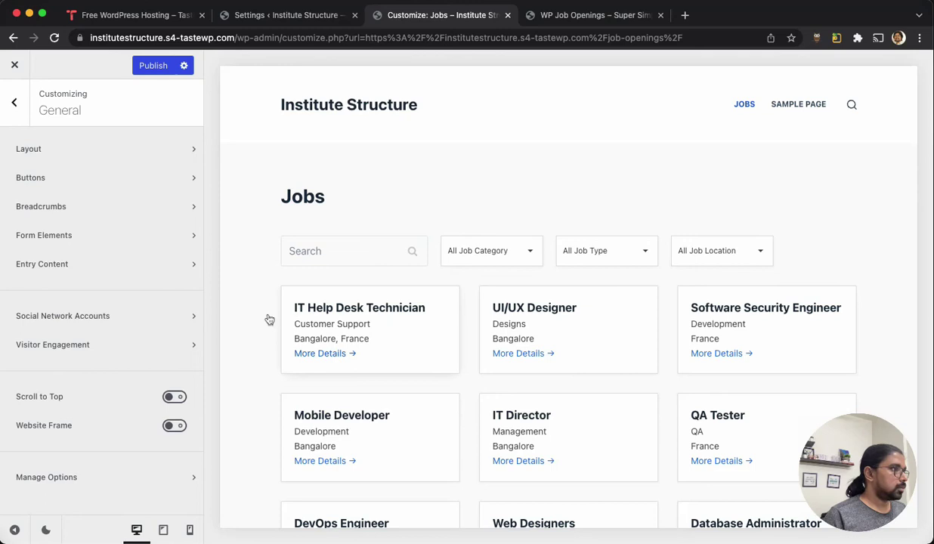
{"action": "scroll", "coordinate": [261, 393], "scroll_direction": "down", "scroll_amount": 3}
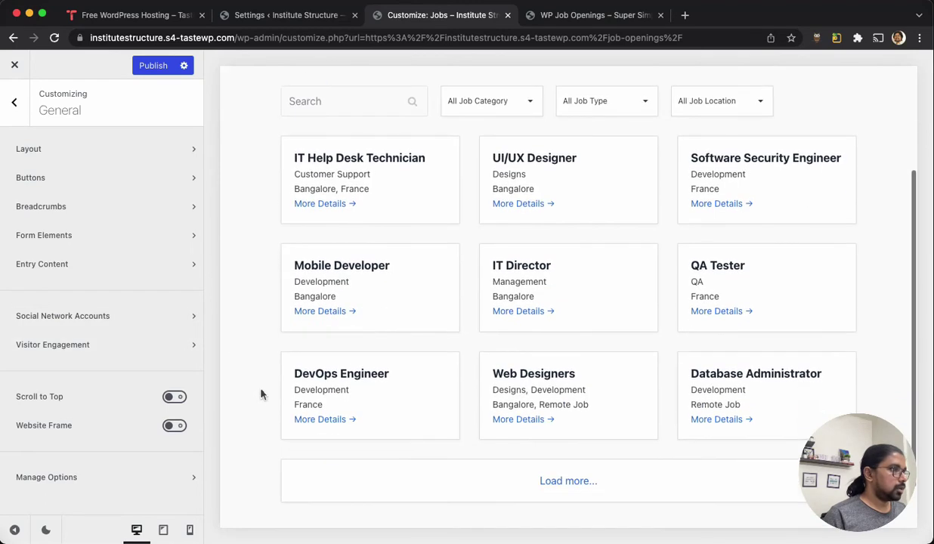
{"action": "scroll", "coordinate": [258, 361], "scroll_direction": "up", "scroll_amount": 3}
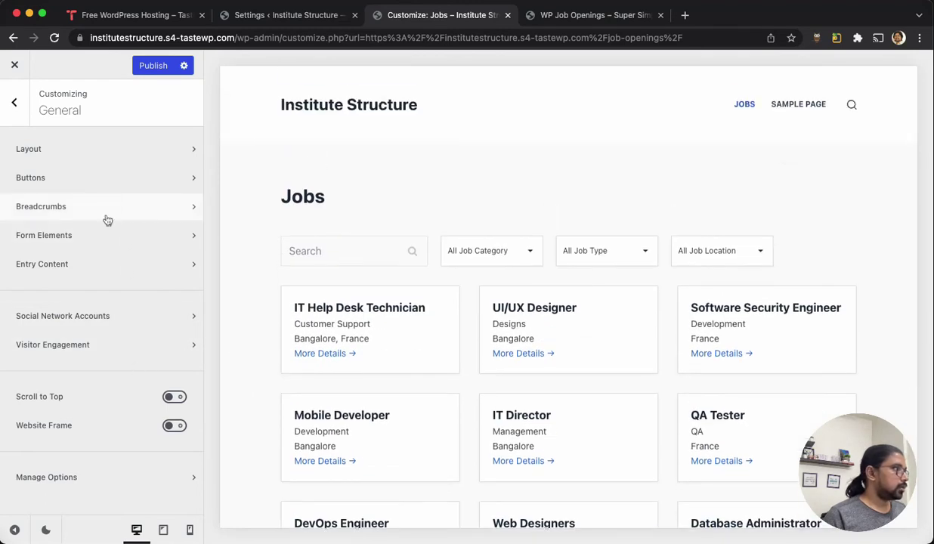
Set the site background color to white (#ffffff) in the global colors, publish the changes, and check the Jobs page preview.
{"action": "left_click", "coordinate": [21, 110]}
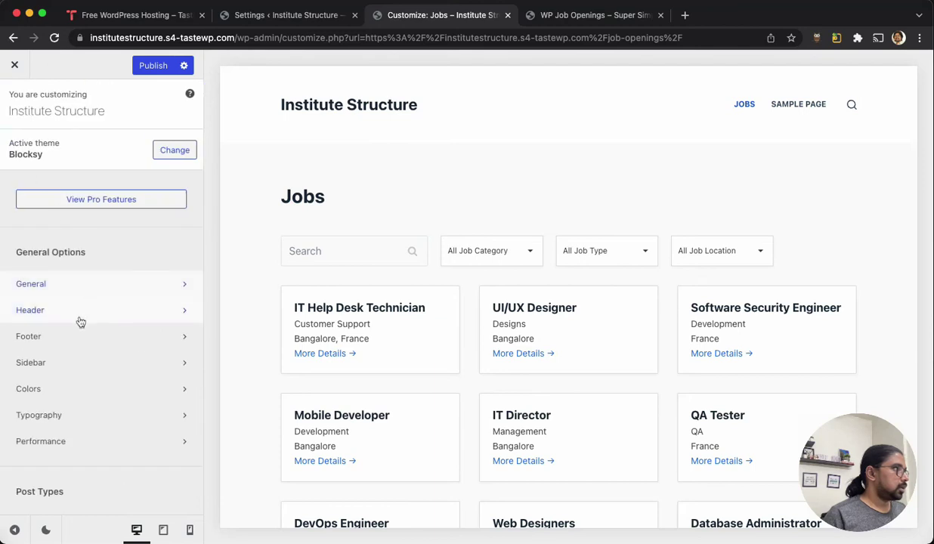
{"action": "left_click", "coordinate": [80, 389]}
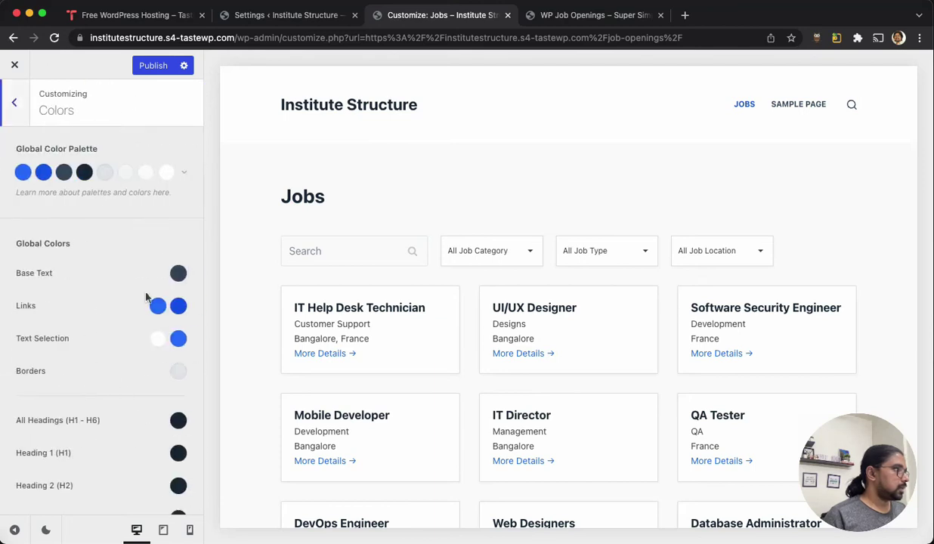
{"action": "scroll", "coordinate": [106, 417], "scroll_direction": "down", "scroll_amount": 4}
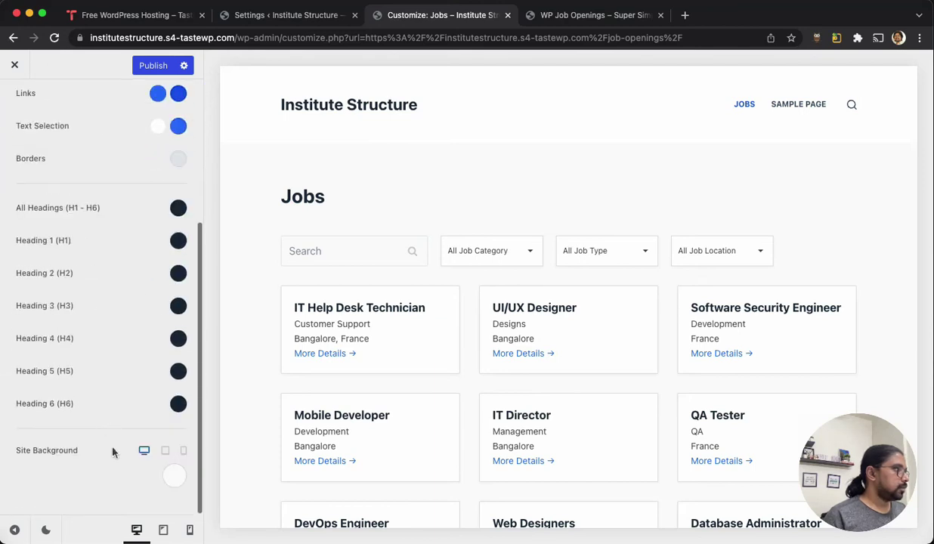
{"action": "left_click", "coordinate": [173, 475]}
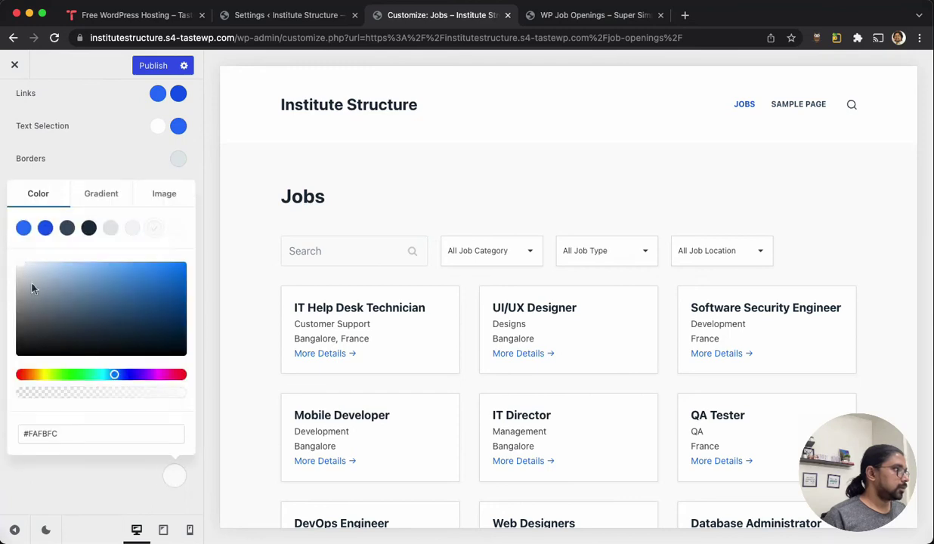
{"action": "left_click_drag", "start_coordinate": [32, 287], "coordinate": [17, 262]}
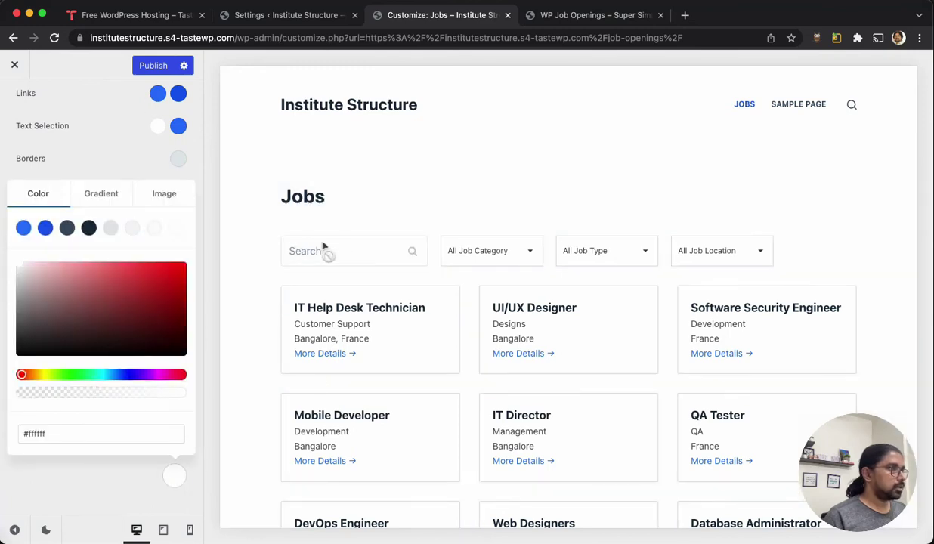
{"action": "left_click", "coordinate": [134, 491]}
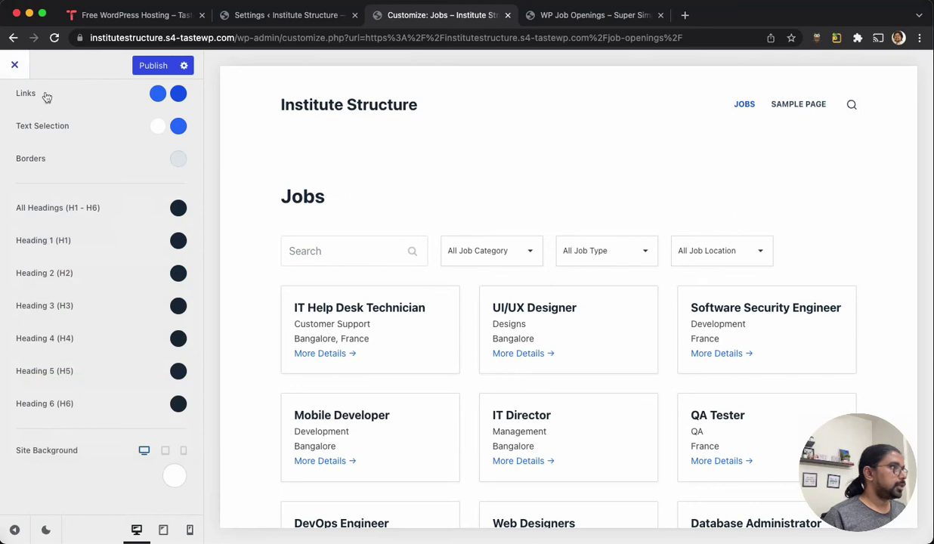
{"action": "scroll", "coordinate": [165, 198], "scroll_direction": "up", "scroll_amount": 5}
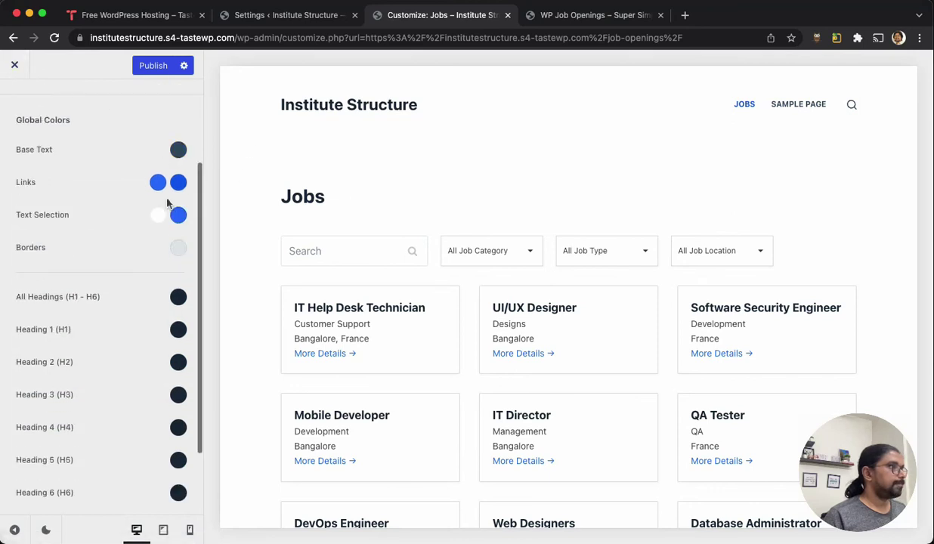
{"action": "left_click", "coordinate": [154, 66]}
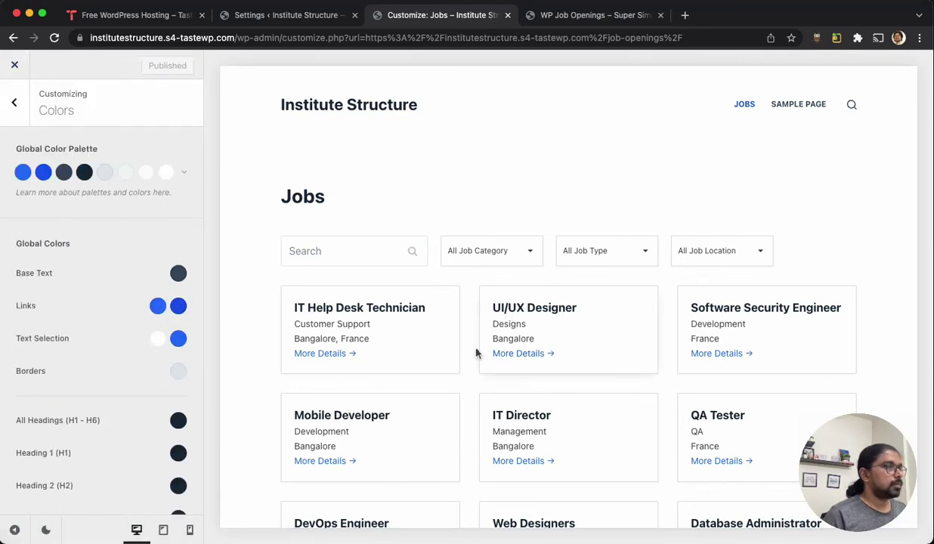
{"action": "scroll", "coordinate": [489, 356], "scroll_direction": "down", "scroll_amount": 1}
{"action": "scroll", "coordinate": [487, 357], "scroll_direction": "down", "scroll_amount": 5}
{"action": "scroll", "coordinate": [487, 356], "scroll_direction": "up", "scroll_amount": 6}
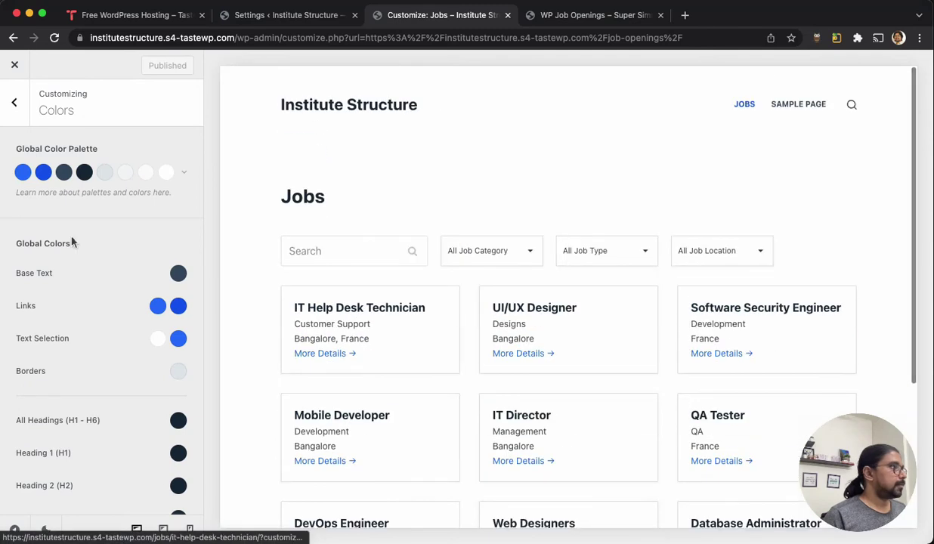
Set the footer bottom row's background color to white (#ffffff) and publish the changes.
{"action": "scroll", "coordinate": [280, 333], "scroll_direction": "down", "scroll_amount": 1}
{"action": "scroll", "coordinate": [280, 332], "scroll_direction": "down", "scroll_amount": 3}
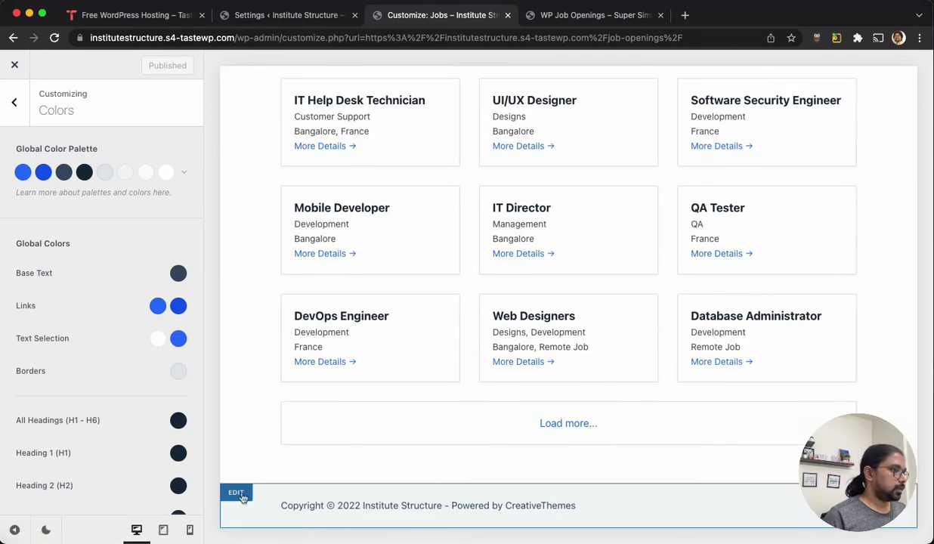
{"action": "left_click", "coordinate": [253, 513]}
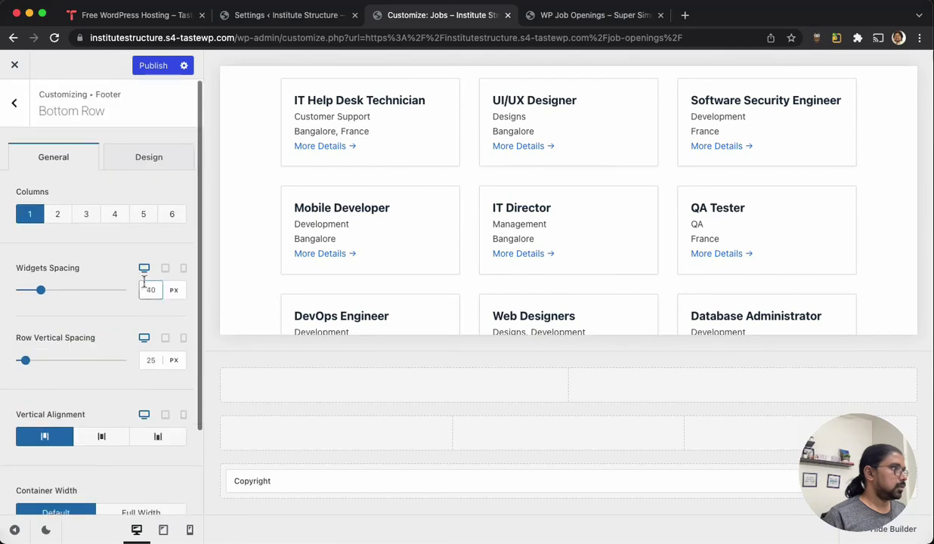
{"action": "left_click", "coordinate": [133, 155]}
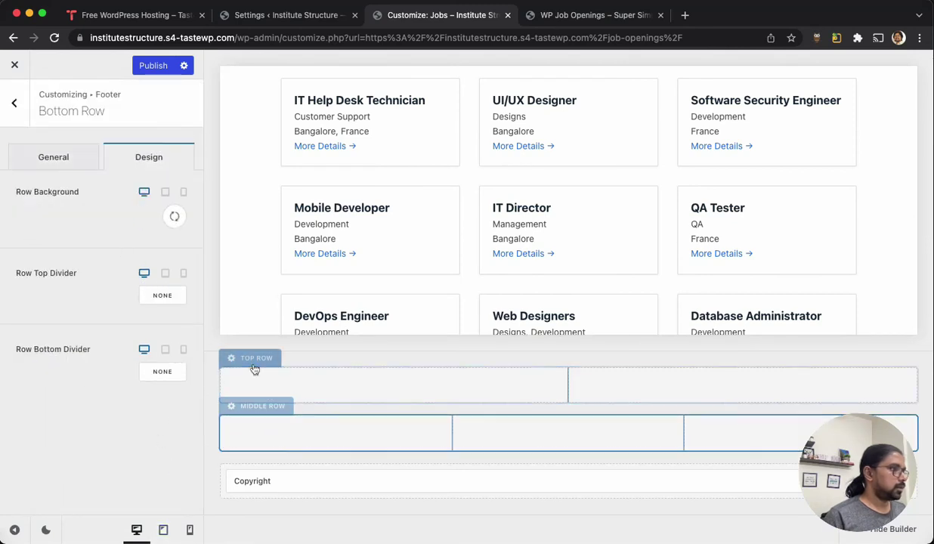
{"action": "scroll", "coordinate": [385, 299], "scroll_direction": "down", "scroll_amount": 5}
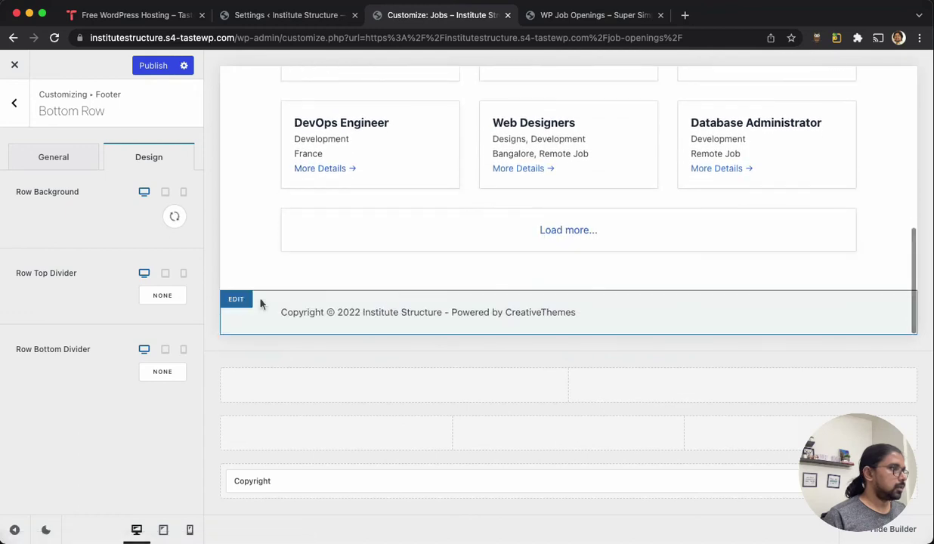
{"action": "left_click", "coordinate": [175, 217]}
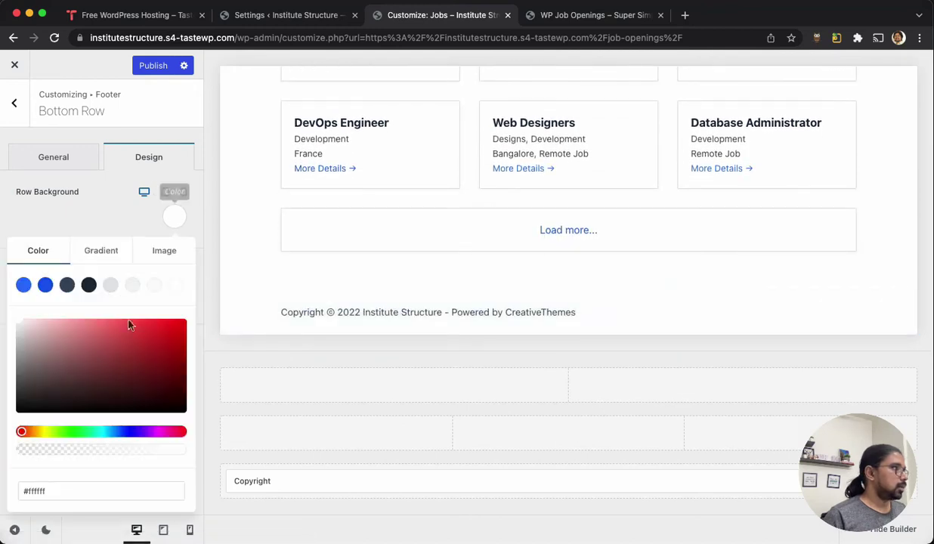
{"action": "left_click_drag", "start_coordinate": [131, 324], "coordinate": [0, 278]}
{"action": "left_click", "coordinate": [31, 215]}
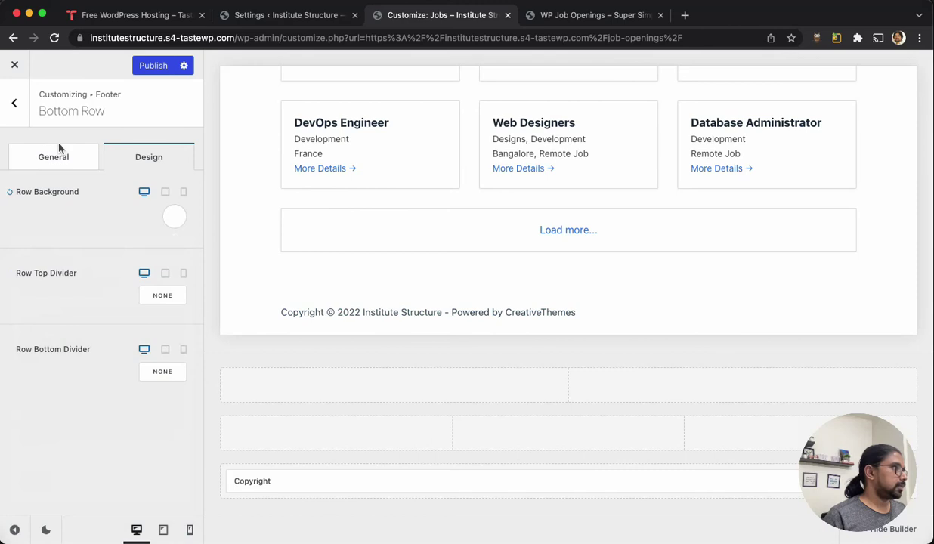
{"action": "left_click", "coordinate": [59, 160]}
{"action": "left_click", "coordinate": [14, 103]}
{"action": "left_click", "coordinate": [153, 66]}
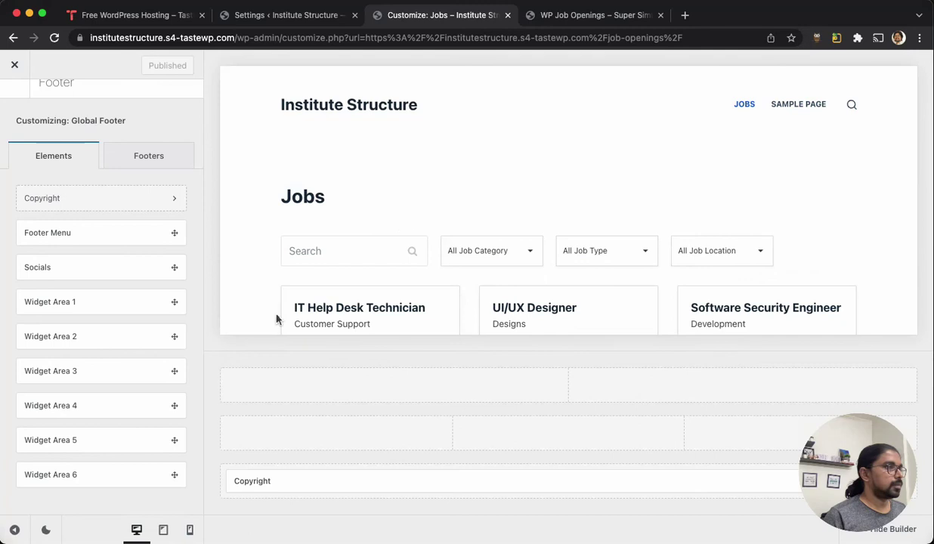
Check the demo's Careers page, then close the Customizer and review the live Jobs page down to its footer.
{"action": "left_click", "coordinate": [563, 17]}
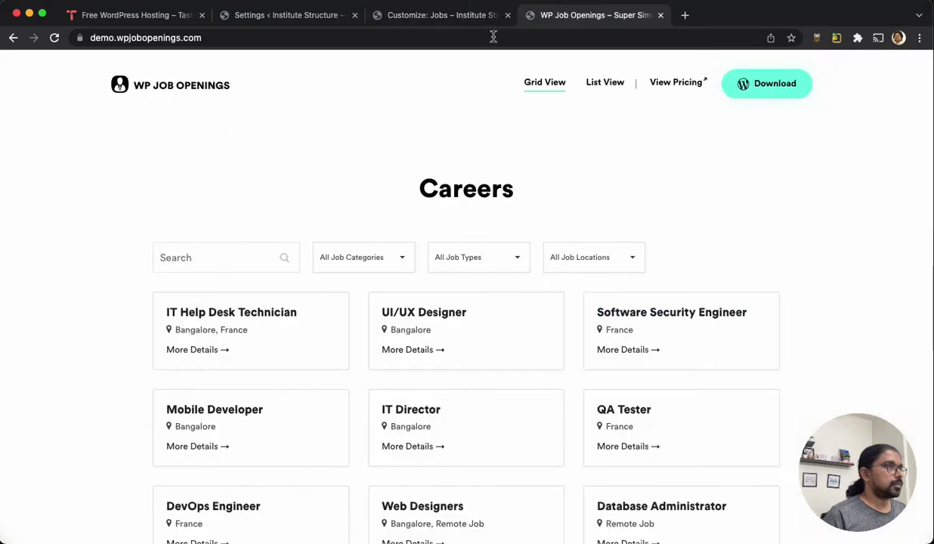
{"action": "left_click", "coordinate": [393, 17]}
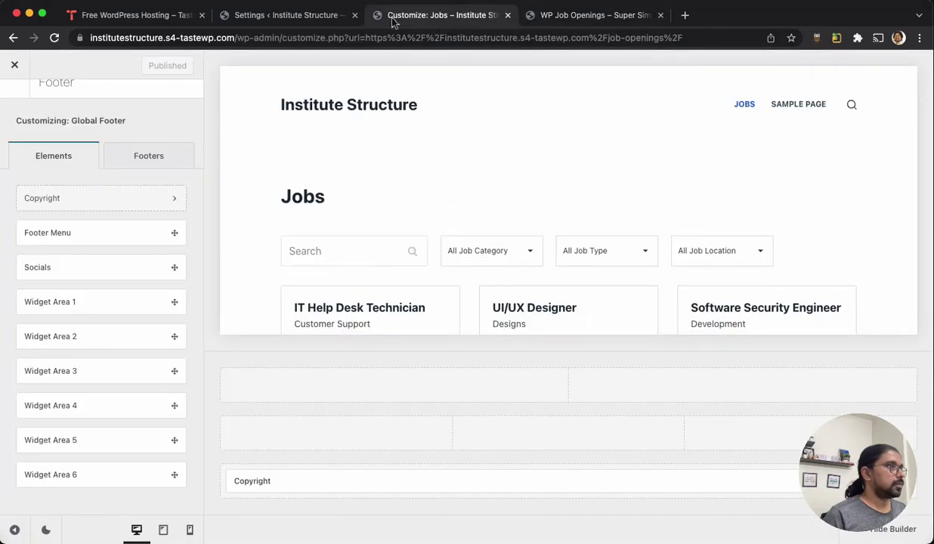
{"action": "left_click", "coordinate": [14, 65]}
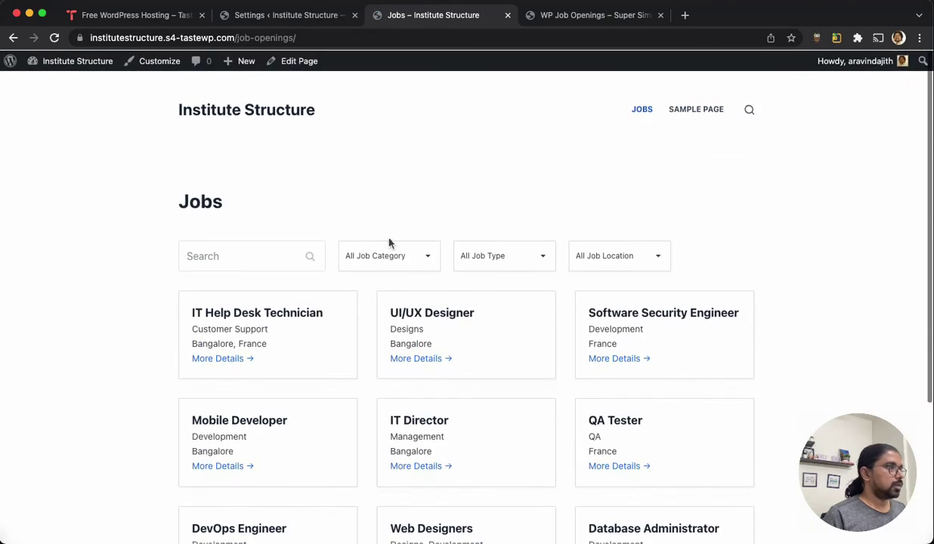
{"action": "scroll", "coordinate": [483, 317], "scroll_direction": "down", "scroll_amount": 4}
{"action": "scroll", "coordinate": [507, 319], "scroll_direction": "up", "scroll_amount": 5}
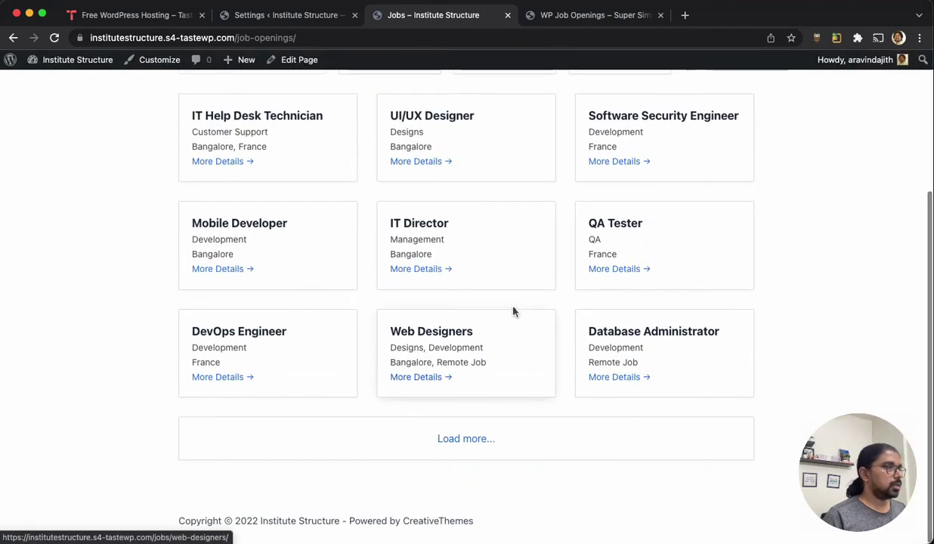
{"action": "scroll", "coordinate": [573, 302], "scroll_direction": "down", "scroll_amount": 4}
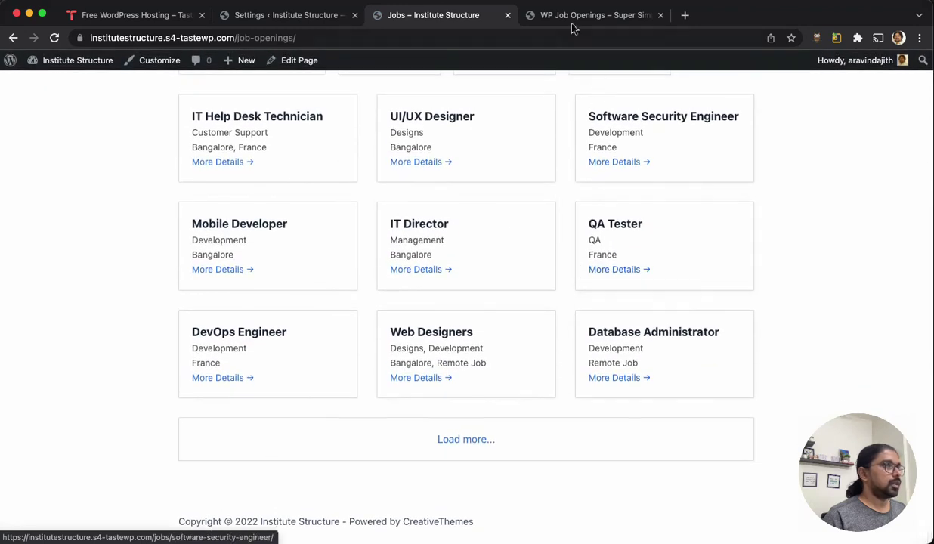
Open the IT Help Desk Technician job's detail page on the WP Job Openings demo site.
{"action": "left_click", "coordinate": [572, 26]}
{"action": "scroll", "coordinate": [537, 315], "scroll_direction": "down", "scroll_amount": 3}
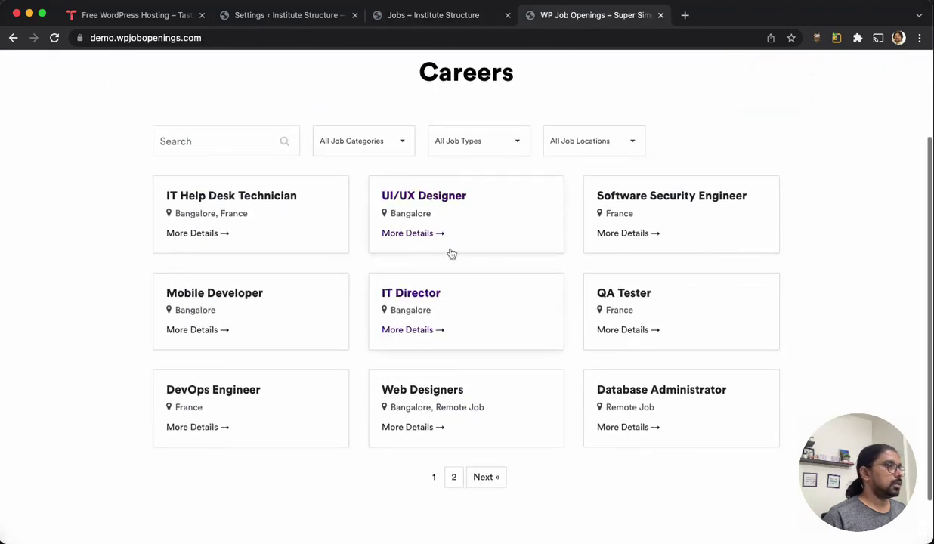
{"action": "left_click", "coordinate": [294, 197]}
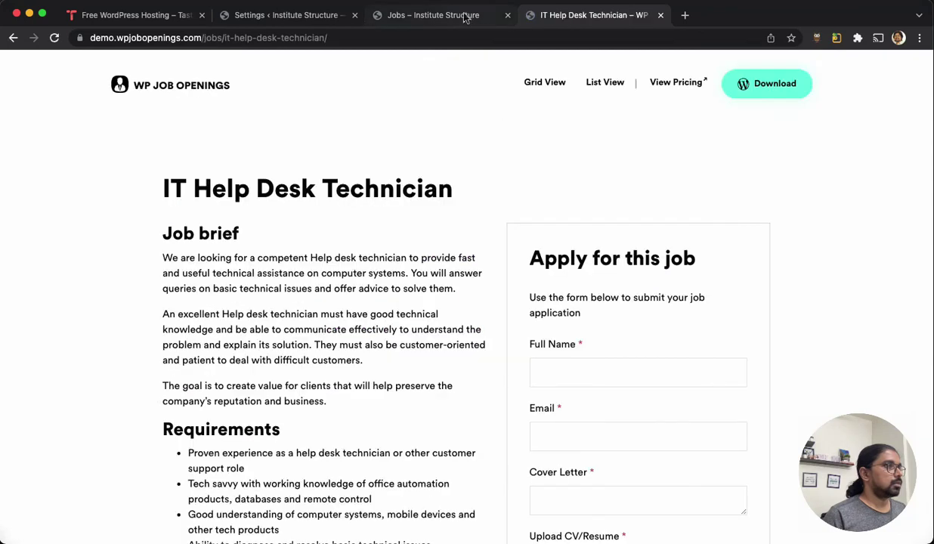
Open the Institute Structure site's IT Help Desk Technician job, hide the Post Meta element in its Job Title customization, and publish.
{"action": "left_click", "coordinate": [450, 15]}
{"action": "left_click", "coordinate": [305, 158]}
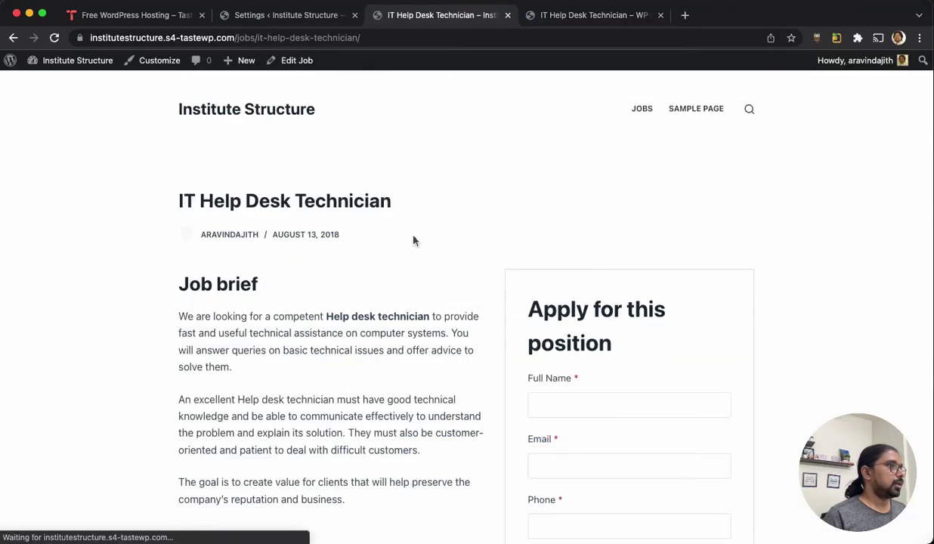
{"action": "scroll", "coordinate": [520, 423], "scroll_direction": "down", "scroll_amount": 6}
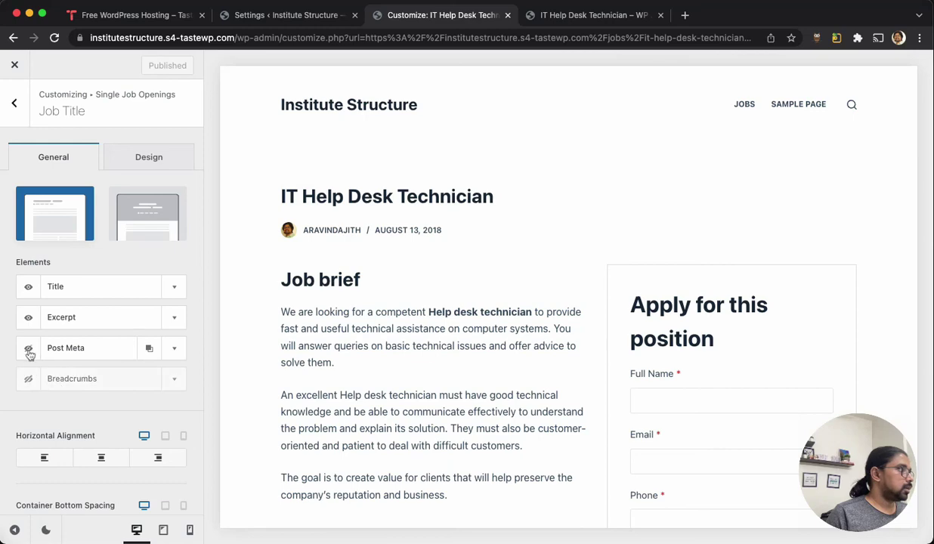
{"action": "left_click", "coordinate": [29, 352]}
{"action": "scroll", "coordinate": [454, 287], "scroll_direction": "down", "scroll_amount": 5}
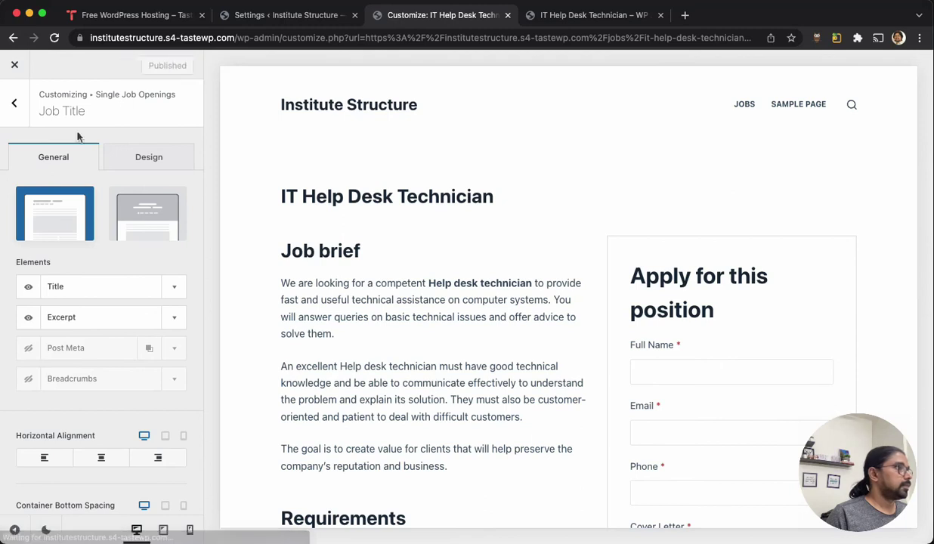
Center the Jobs page title horizontally to match the demo's Careers heading, and publish the change.
{"action": "left_click", "coordinate": [537, 17]}
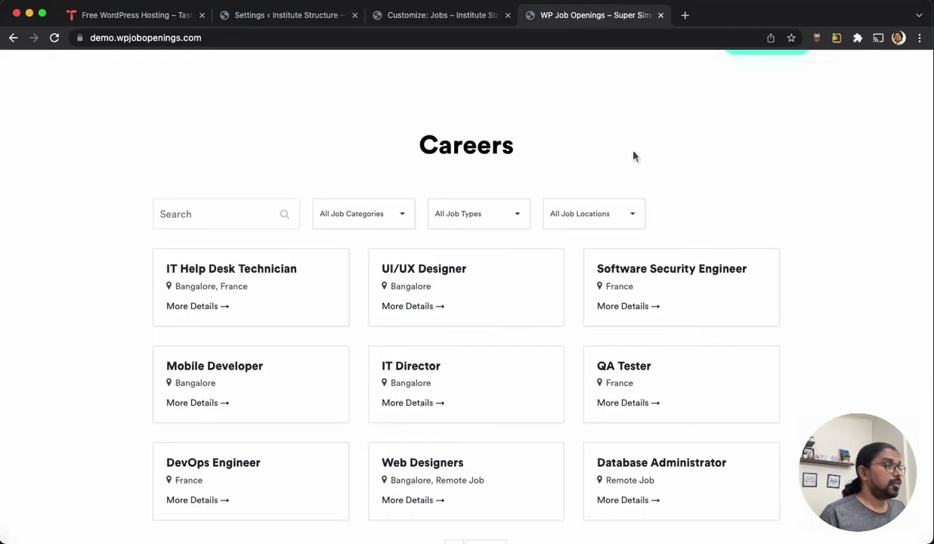
{"action": "scroll", "coordinate": [633, 156], "scroll_direction": "up", "scroll_amount": 1}
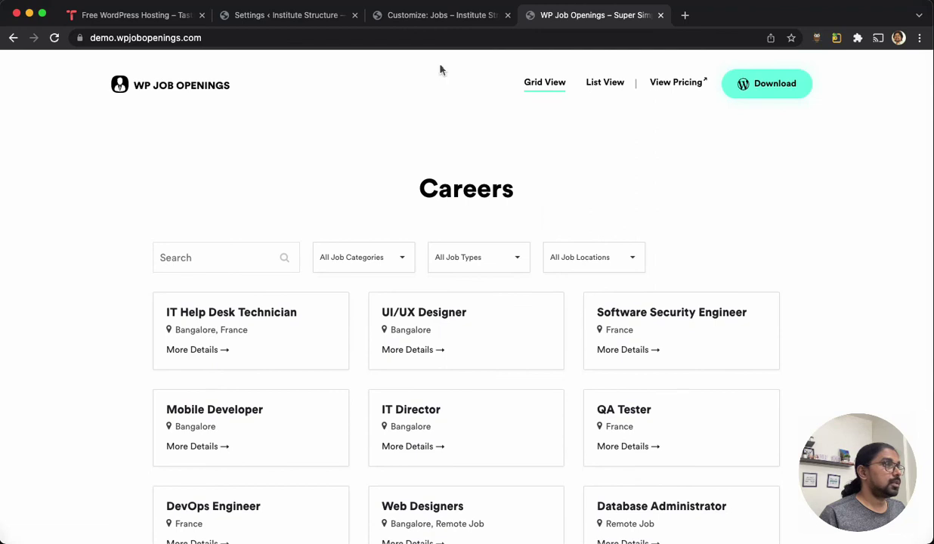
{"action": "left_click", "coordinate": [442, 20]}
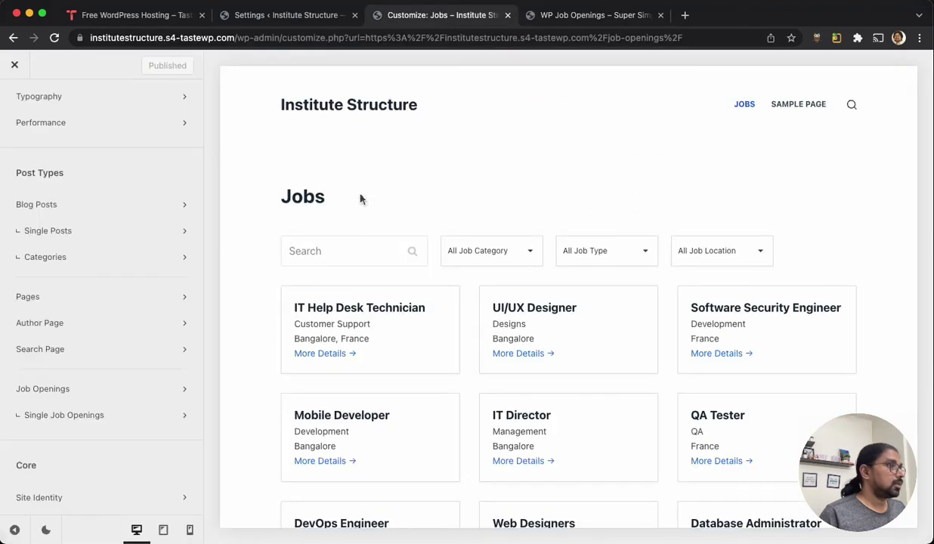
{"action": "left_click", "coordinate": [298, 192]}
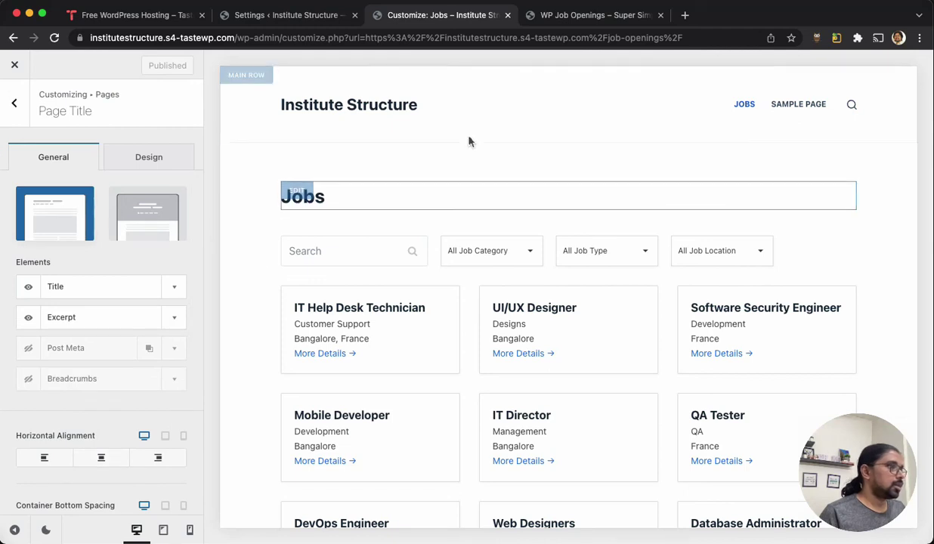
{"action": "left_click", "coordinate": [102, 460]}
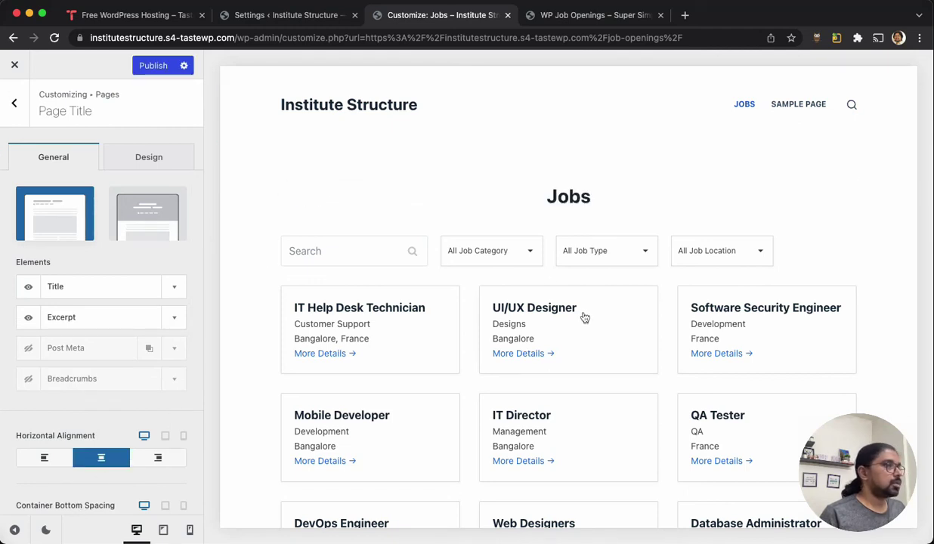
{"action": "scroll", "coordinate": [583, 316], "scroll_direction": "down", "scroll_amount": 3}
{"action": "scroll", "coordinate": [513, 212], "scroll_direction": "up", "scroll_amount": 3}
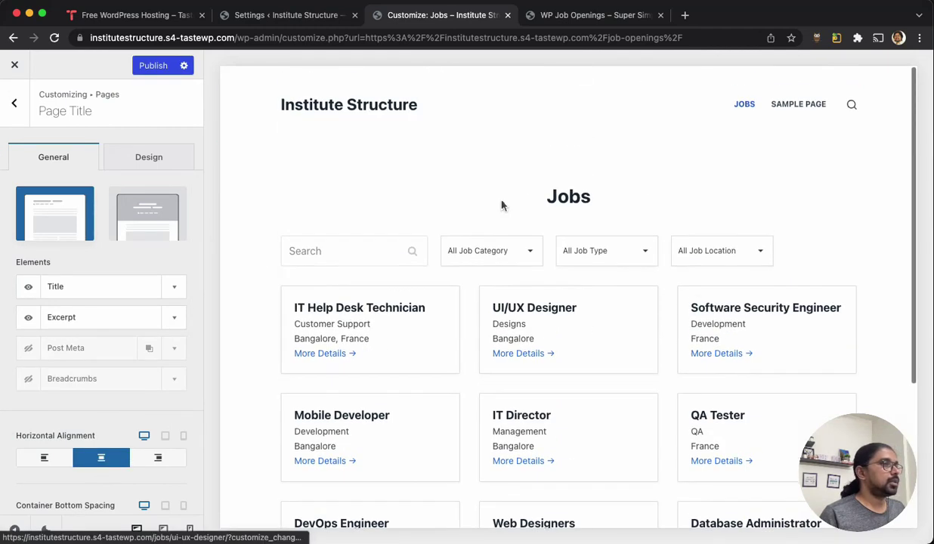
{"action": "left_click", "coordinate": [153, 65]}
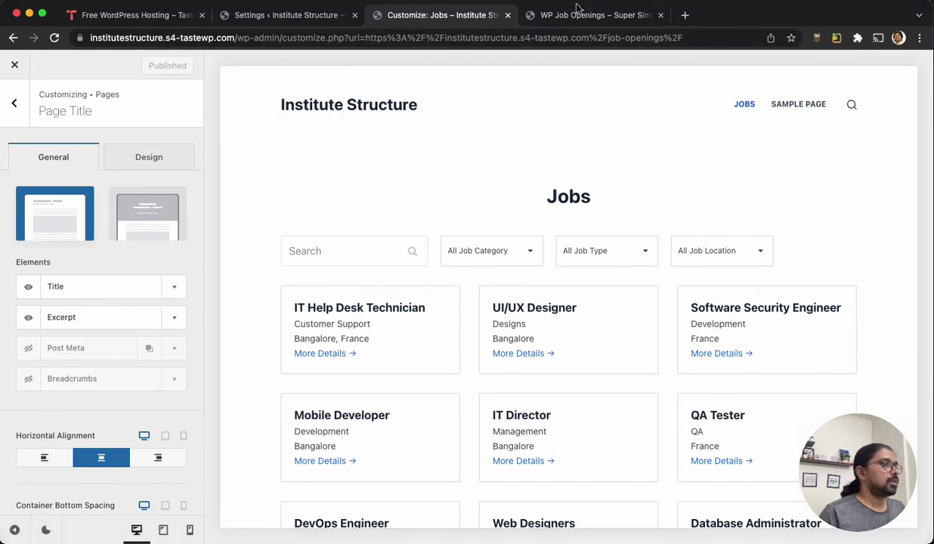
Close the Customizer and compare the live Jobs page's title and job listings with the demo's Careers page.
{"action": "left_click", "coordinate": [14, 65]}
{"action": "scroll", "coordinate": [750, 246], "scroll_direction": "down", "scroll_amount": 3}
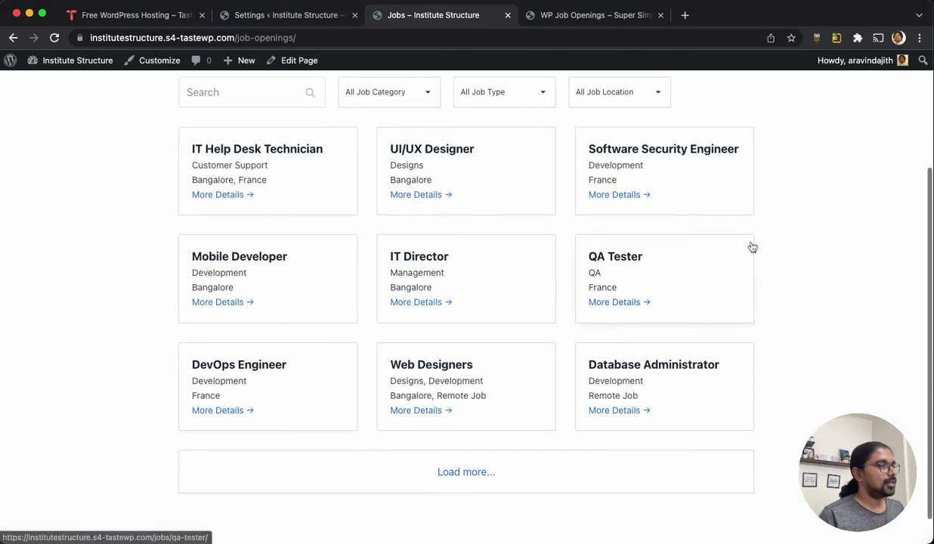
{"action": "scroll", "coordinate": [744, 246], "scroll_direction": "up", "scroll_amount": 3}
{"action": "left_click", "coordinate": [557, 15]}
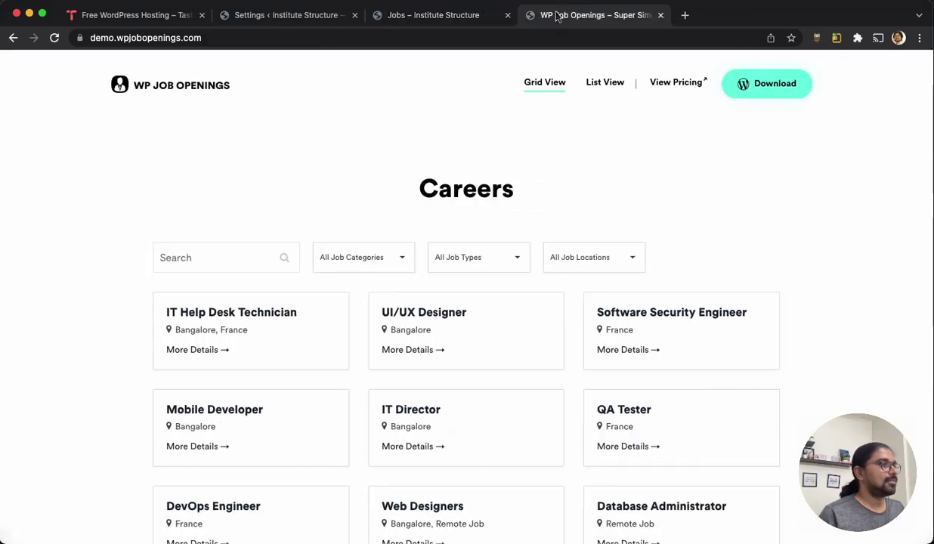
{"action": "left_click", "coordinate": [453, 15]}
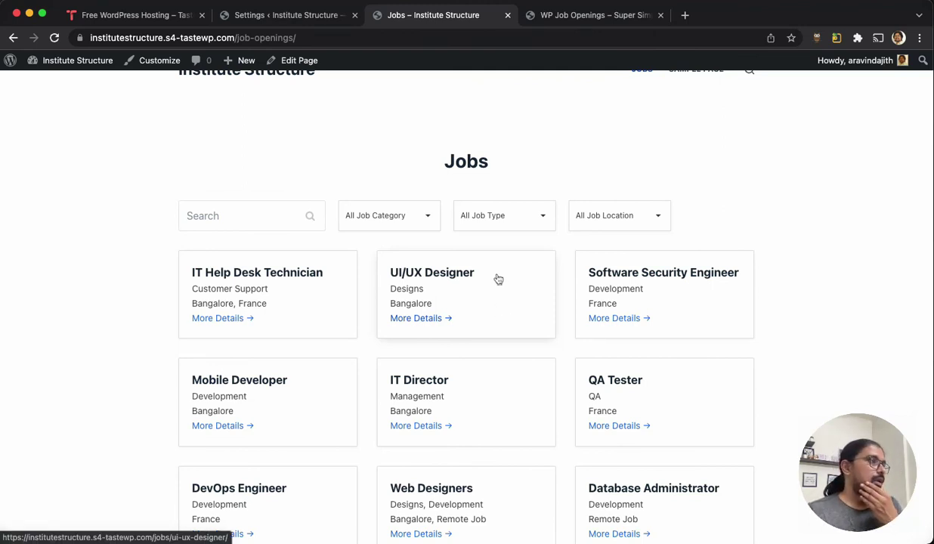
{"action": "scroll", "coordinate": [498, 280], "scroll_direction": "up", "scroll_amount": 1}
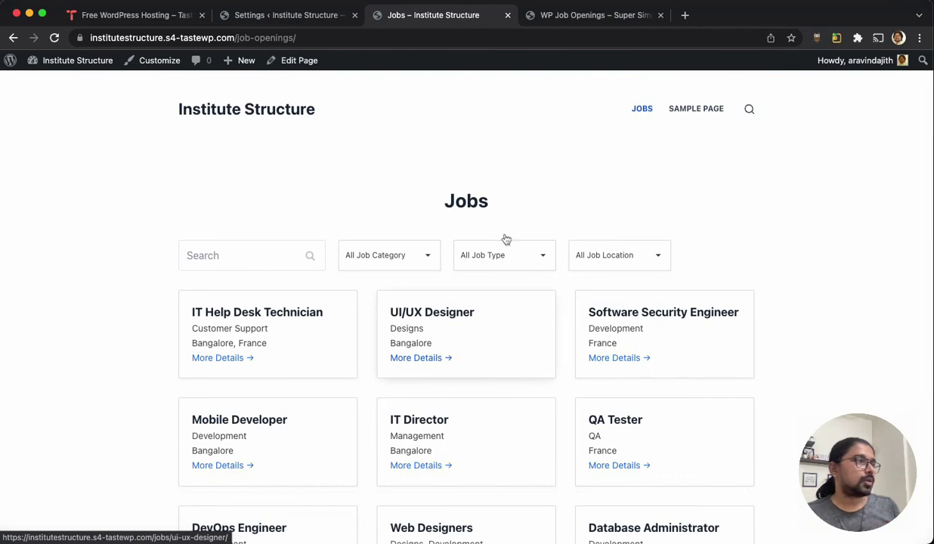
{"action": "left_click", "coordinate": [557, 24]}
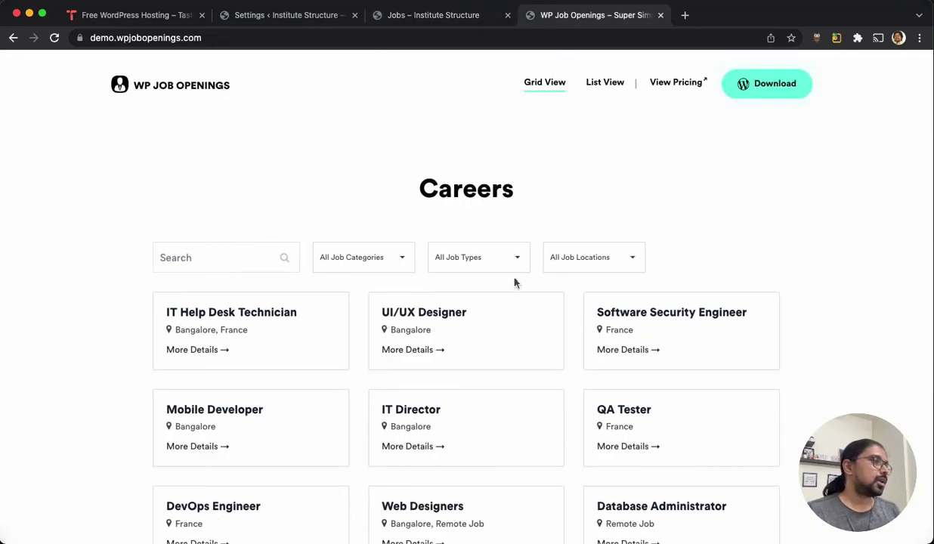